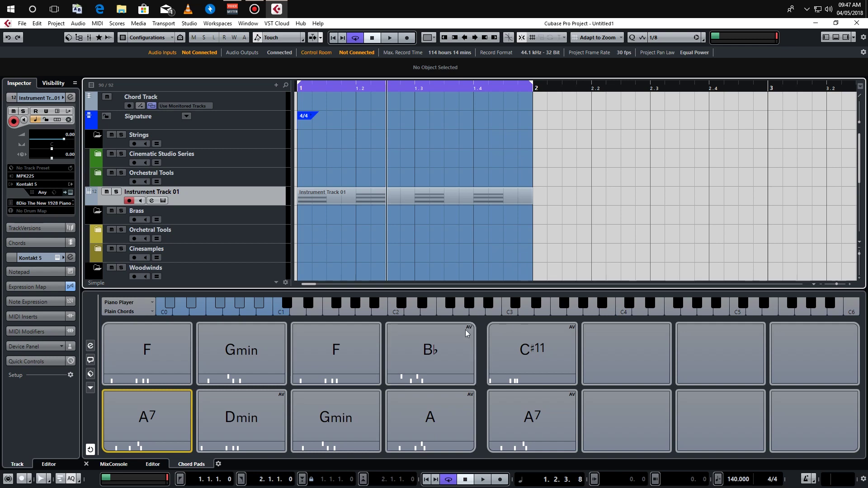
Step: Enlarge the chord pads area, then switch Adaptive Voicing on and back off for the Gmin pad
{"action": "left_click_drag", "start_coordinate": [435, 290], "coordinate": [442, 263]}
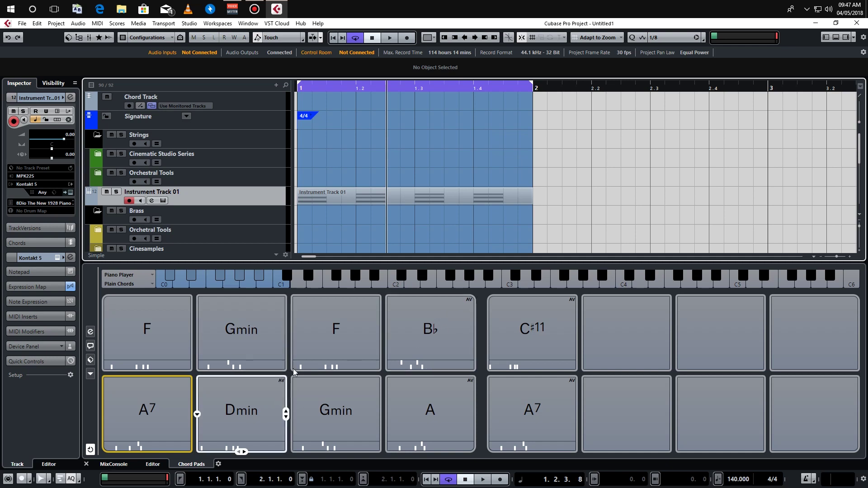
{"action": "right_click", "coordinate": [264, 308]}
{"action": "left_click", "coordinate": [320, 348]}
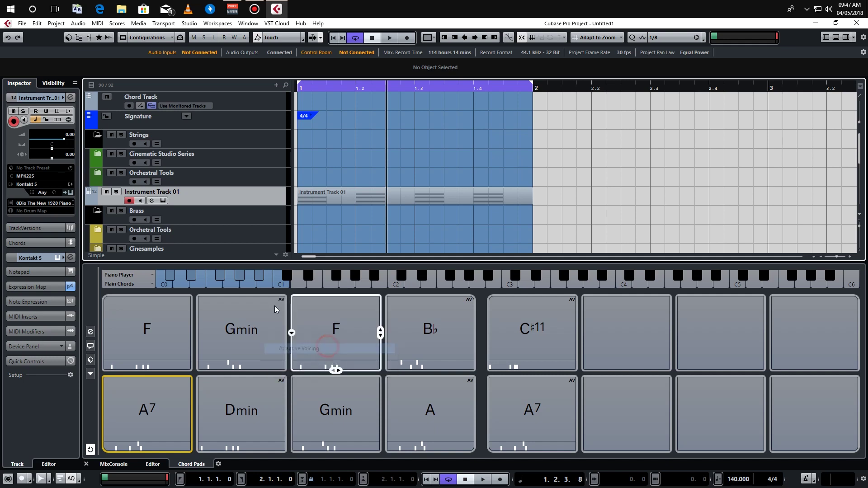
{"action": "right_click", "coordinate": [275, 306]}
{"action": "left_click", "coordinate": [326, 348]}
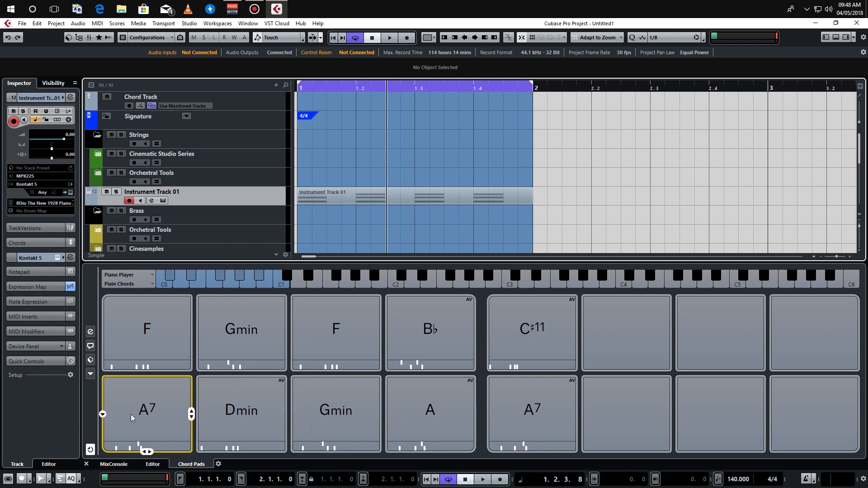
{"action": "mouse_move", "coordinate": [467, 415]}
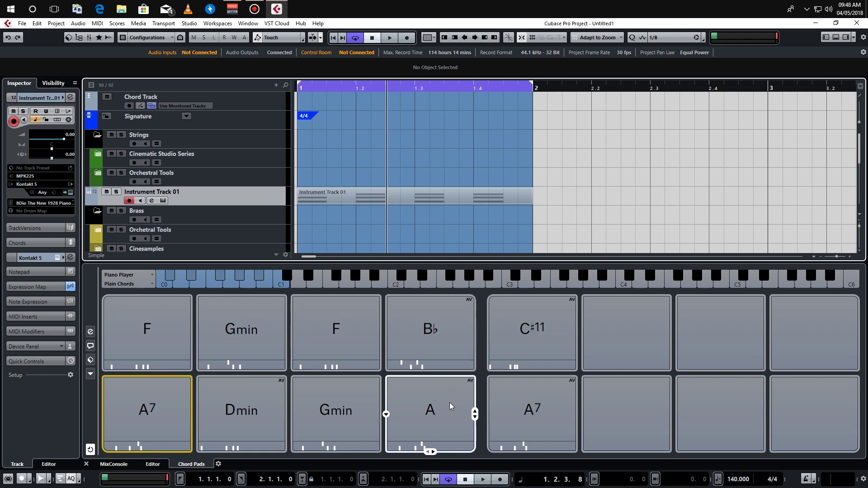
Step: Check the Dmin and A7 pads' context menus, then dismiss them
{"action": "right_click", "coordinate": [252, 396]}
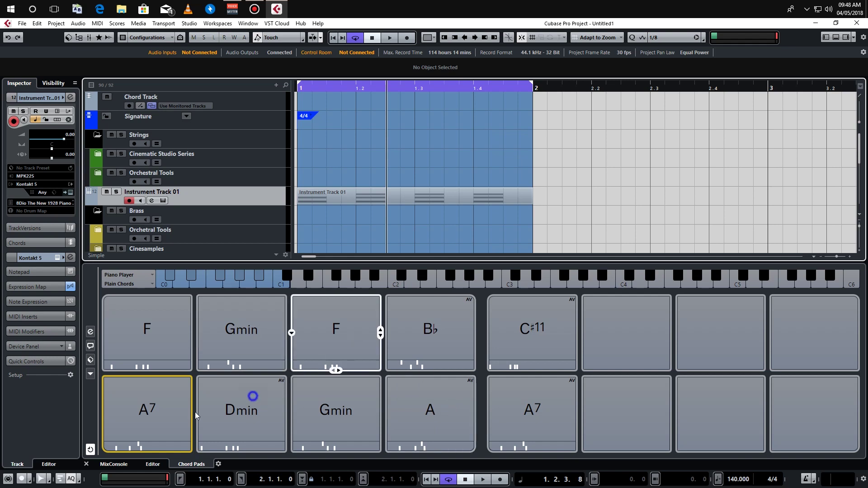
{"action": "right_click", "coordinate": [171, 404]}
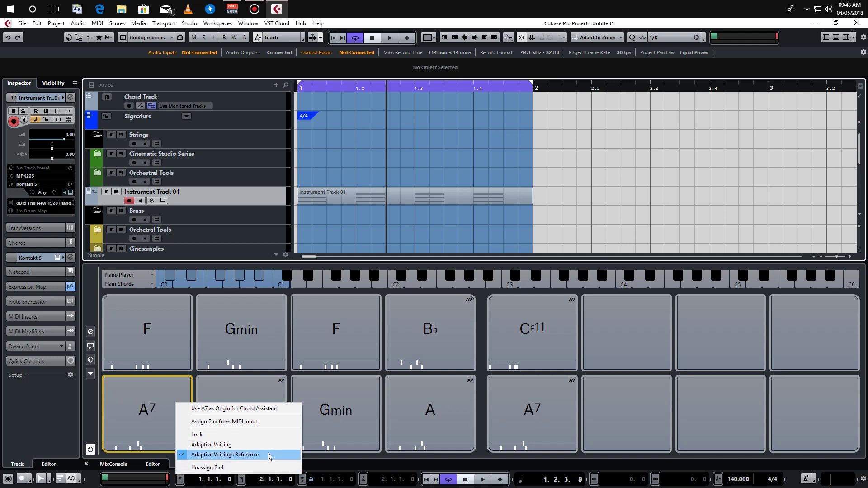
{"action": "left_click", "coordinate": [631, 216]}
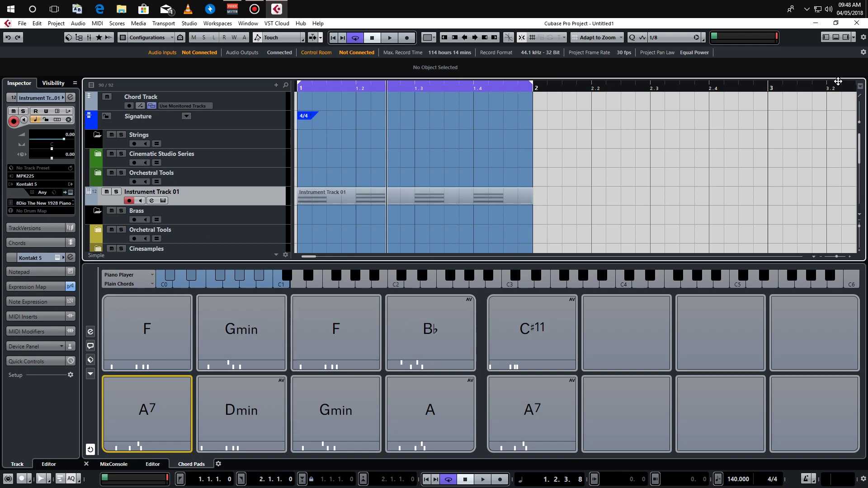
Step: Hide the chord pads and open the Instrument Track 01 part in the Key Editor
{"action": "left_click", "coordinate": [846, 38]}
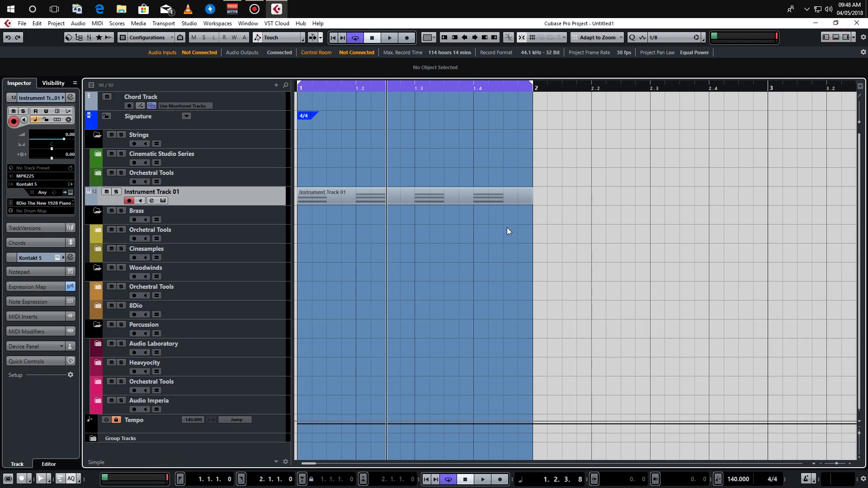
{"action": "left_click", "coordinate": [441, 256]}
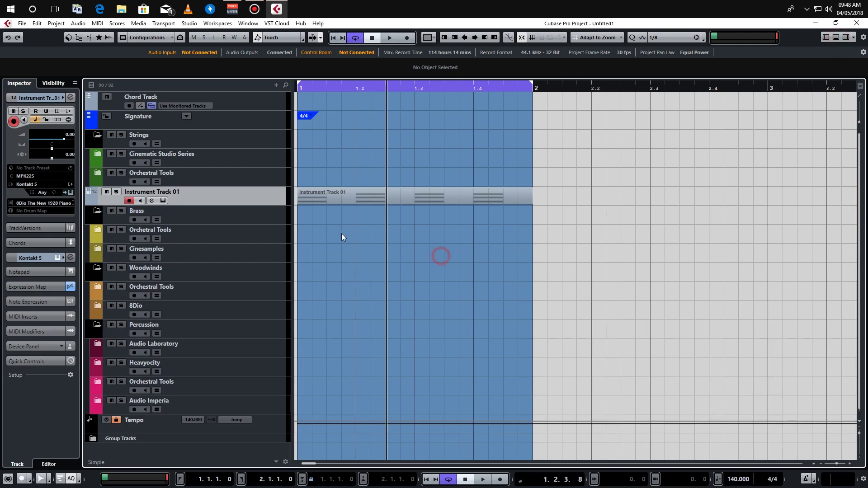
{"action": "double_click", "coordinate": [337, 202]}
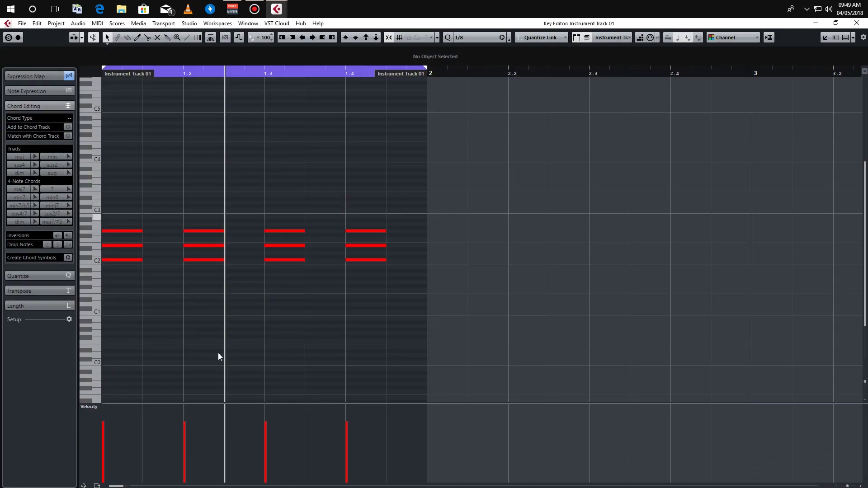
Step: Toggle the Inspector's Note Expression and Chord Editing sections and review the velocity lane's controller choices
{"action": "left_click", "coordinate": [39, 88]}
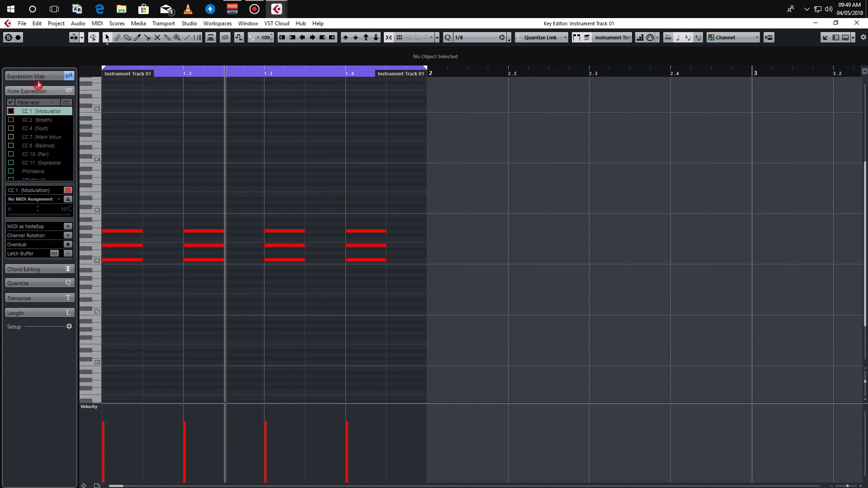
{"action": "left_click", "coordinate": [38, 77]}
{"action": "left_click", "coordinate": [54, 76]}
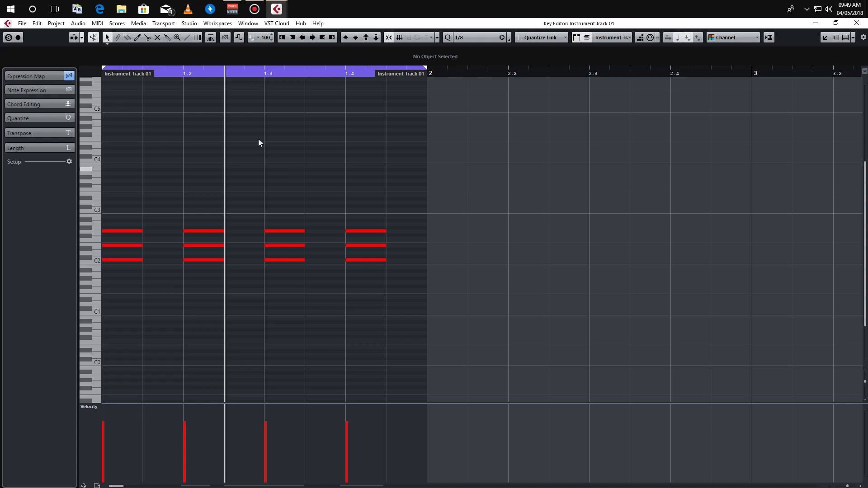
{"action": "left_click", "coordinate": [479, 223]}
{"action": "left_click", "coordinate": [98, 407]}
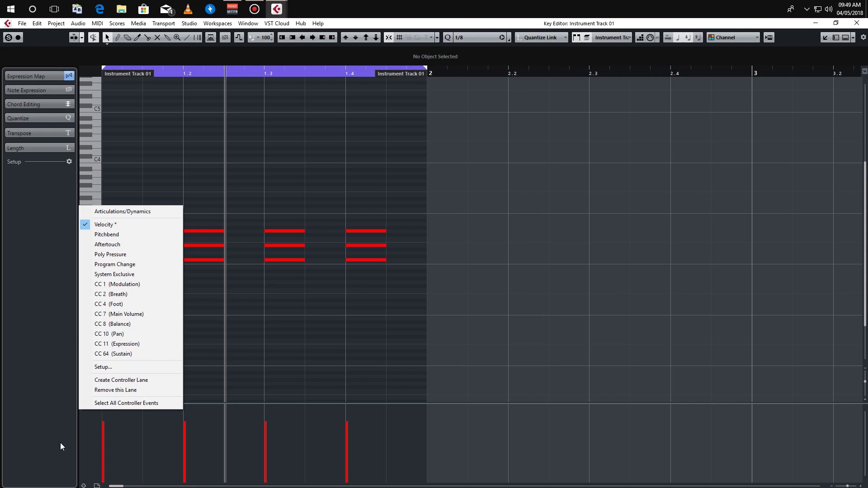
{"action": "left_click", "coordinate": [40, 447]}
Step: Add a second controller lane above Velocity showing Articulations/Dynamics
{"action": "left_click", "coordinate": [99, 407]}
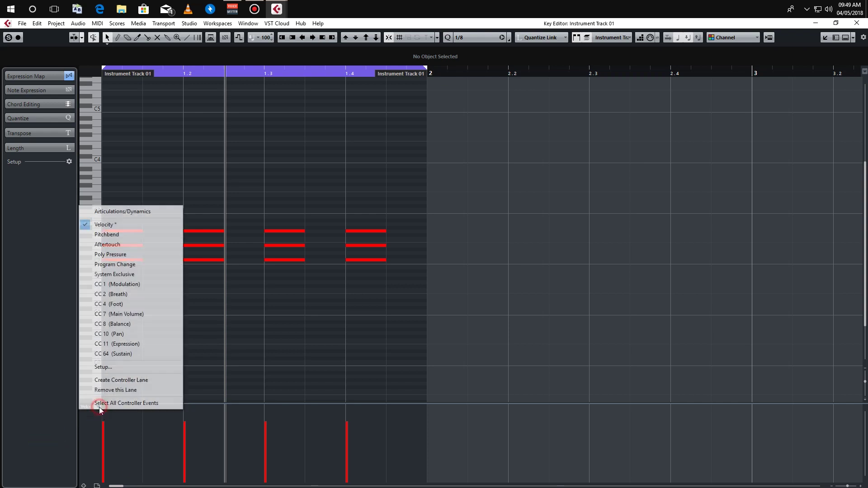
{"action": "left_click", "coordinate": [77, 459]}
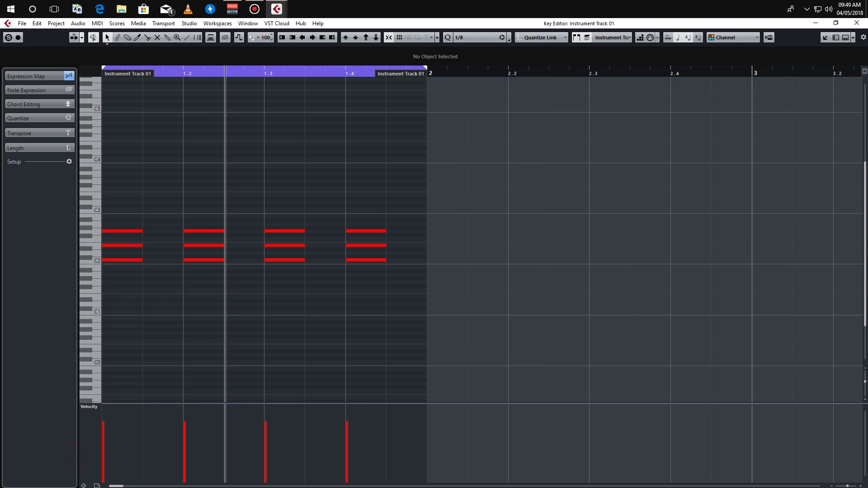
{"action": "left_click", "coordinate": [83, 486]}
{"action": "left_click", "coordinate": [97, 324]}
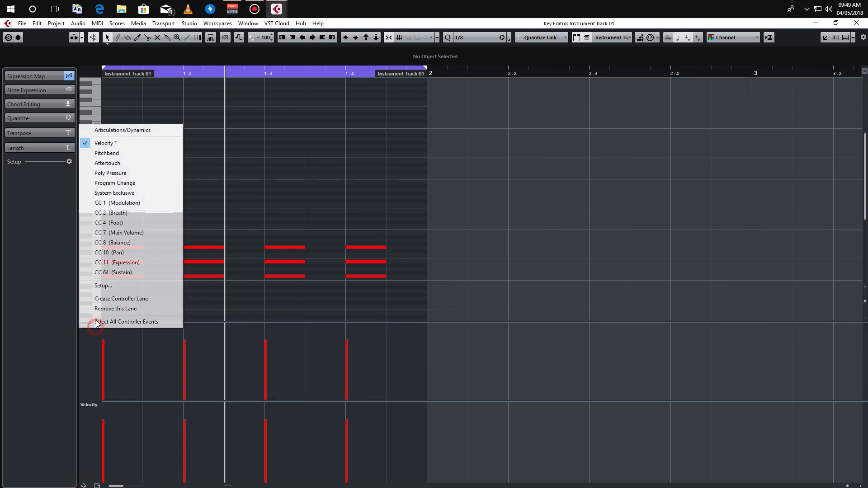
{"action": "left_click", "coordinate": [111, 132]}
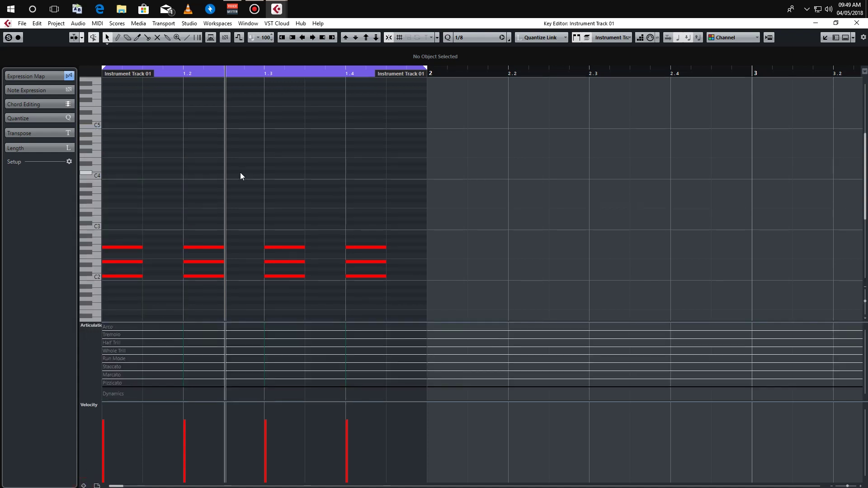
{"action": "scroll", "coordinate": [240, 177], "scroll_direction": "down", "scroll_amount": 2}
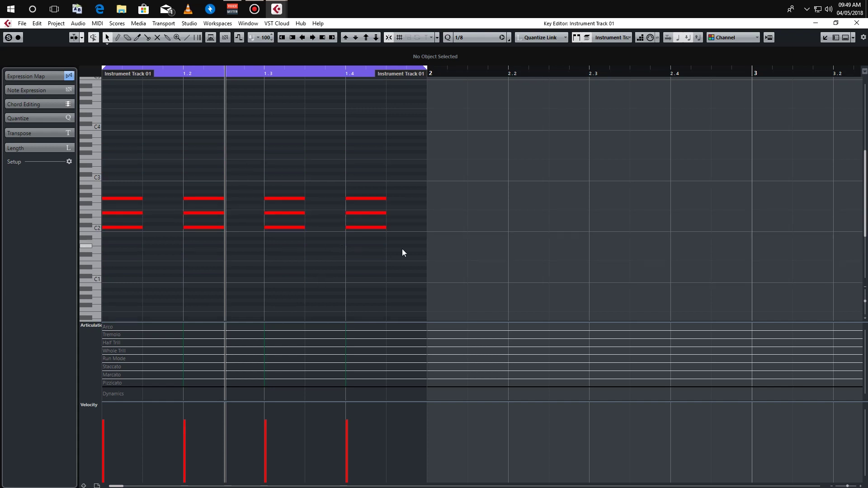
Step: Expand the Expression Map section and remove the Articulations/Dynamics lane
{"action": "left_click", "coordinate": [45, 76]}
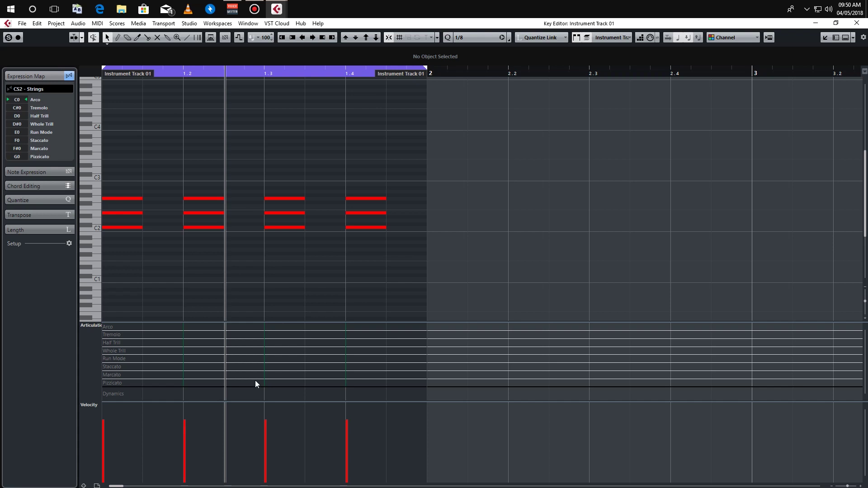
{"action": "left_click", "coordinate": [97, 327]}
{"action": "left_click", "coordinate": [39, 281]}
{"action": "left_click", "coordinate": [99, 326]}
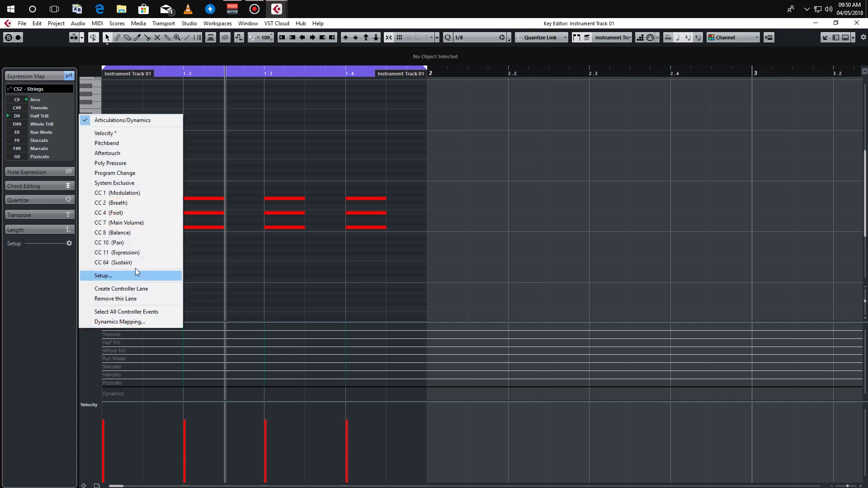
{"action": "left_click", "coordinate": [136, 298]}
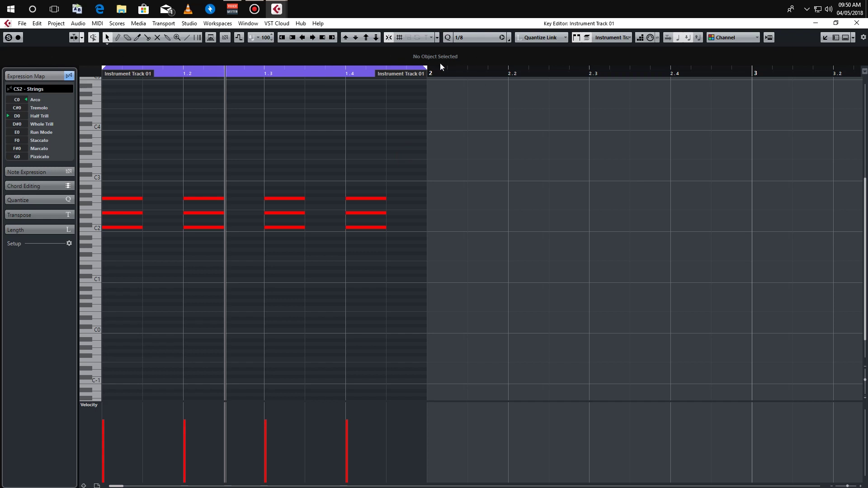
Step: Select the first G2 note, raise its velocity in the info line, then marquee-select the four C2 notes
{"action": "left_click", "coordinate": [268, 128]}
{"action": "left_click", "coordinate": [115, 199]}
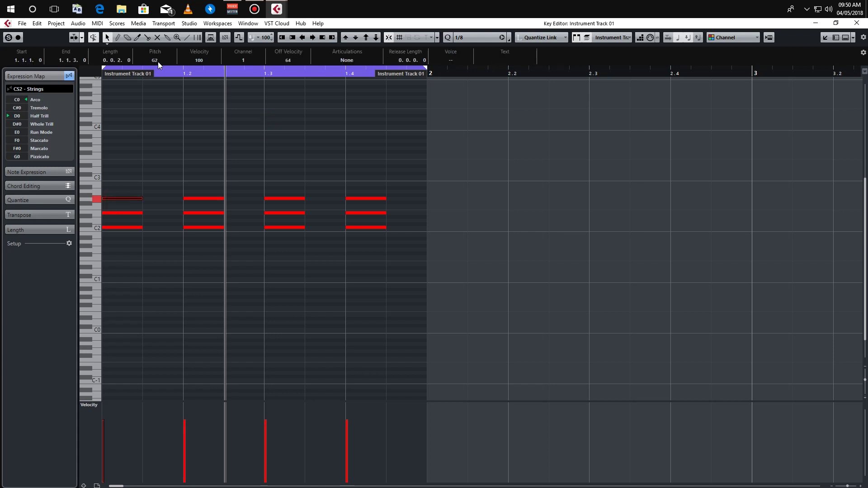
{"action": "scroll", "coordinate": [154, 60], "scroll_direction": "up", "scroll_amount": 3}
{"action": "scroll", "coordinate": [153, 61], "scroll_direction": "down", "scroll_amount": 3}
{"action": "left_click_drag", "start_coordinate": [195, 60], "coordinate": [197, 55]}
{"action": "scroll", "coordinate": [195, 59], "scroll_direction": "up", "scroll_amount": 8}
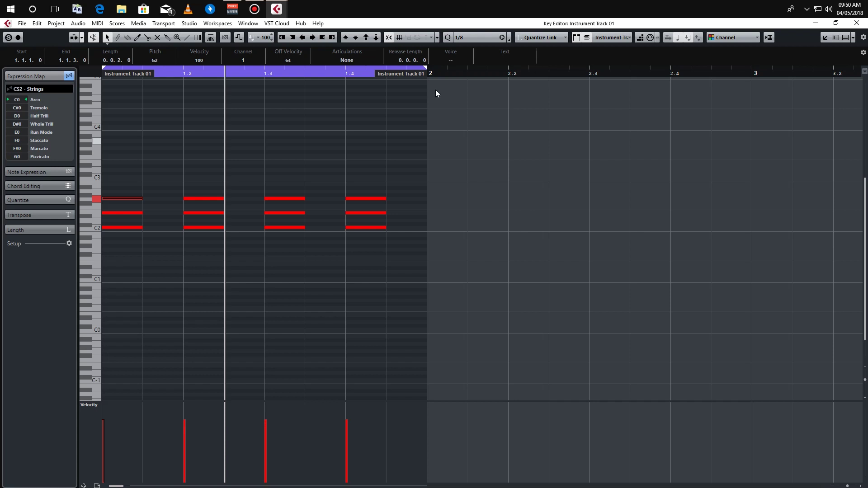
{"action": "left_click_drag", "start_coordinate": [421, 223], "coordinate": [134, 266]}
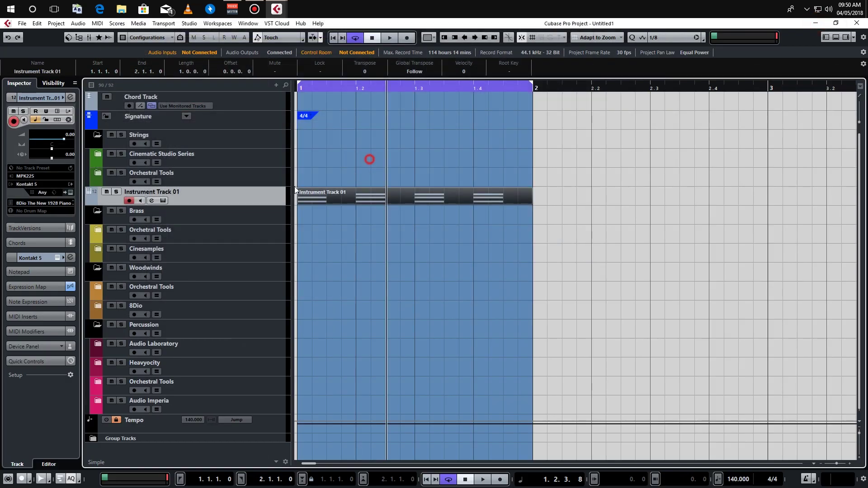
Step: Load Cinematic Strings Basses into the track's Kontakt rack, keeping the MIDI channel on Any
{"action": "left_click", "coordinate": [163, 200]}
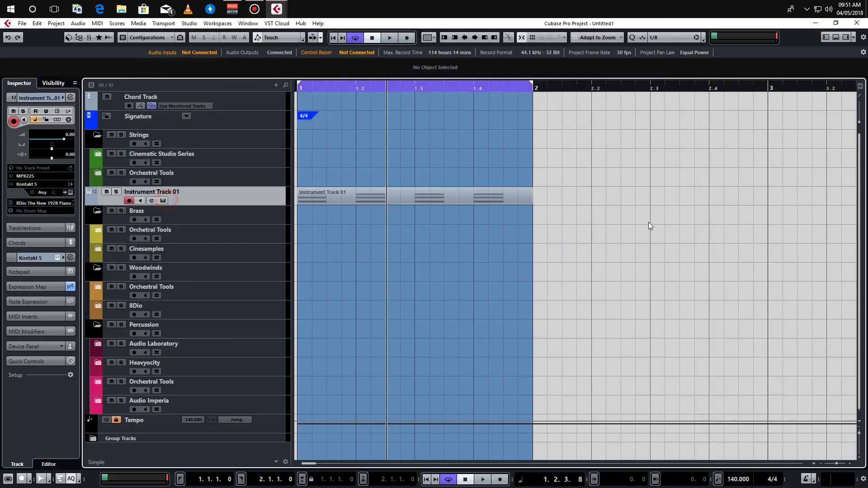
{"action": "left_click", "coordinate": [696, 244]}
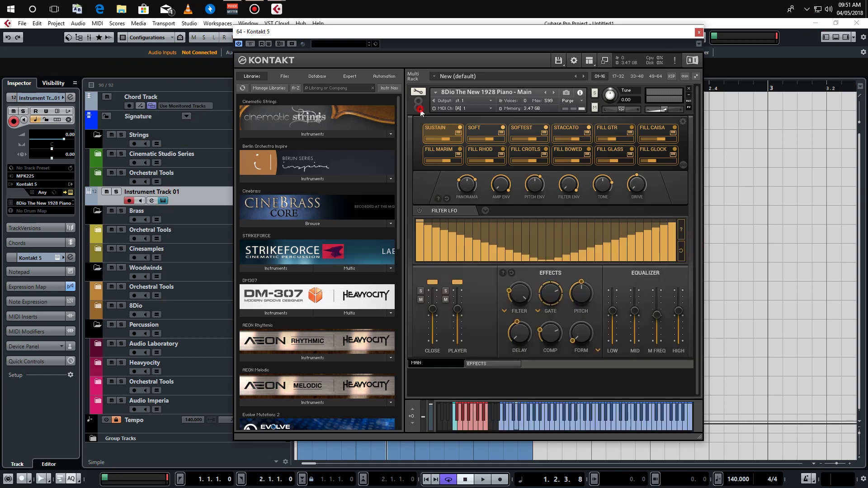
{"action": "left_click", "coordinate": [467, 110]}
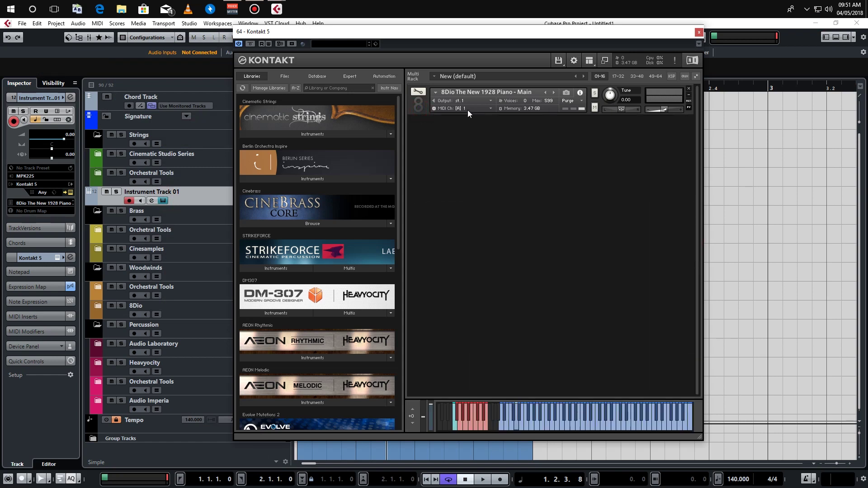
{"action": "left_click", "coordinate": [313, 134]}
{"action": "left_click_drag", "start_coordinate": [295, 161], "coordinate": [498, 183]}
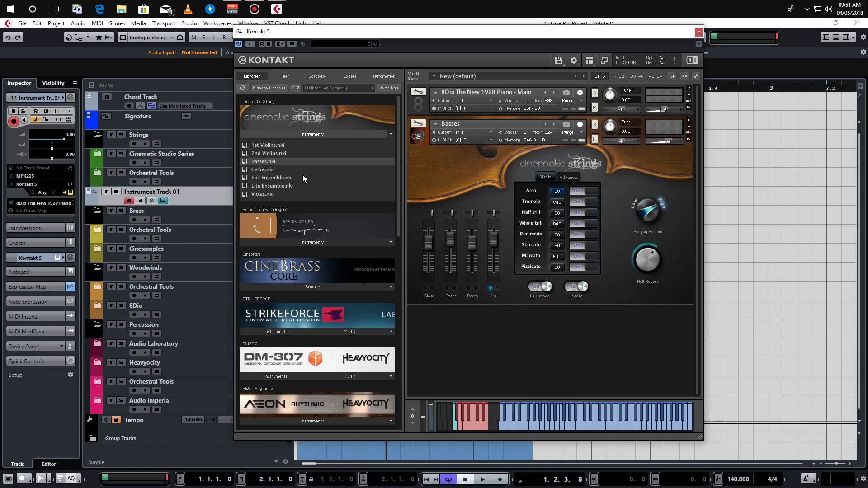
{"action": "left_click", "coordinate": [45, 195]}
{"action": "left_click", "coordinate": [50, 201]}
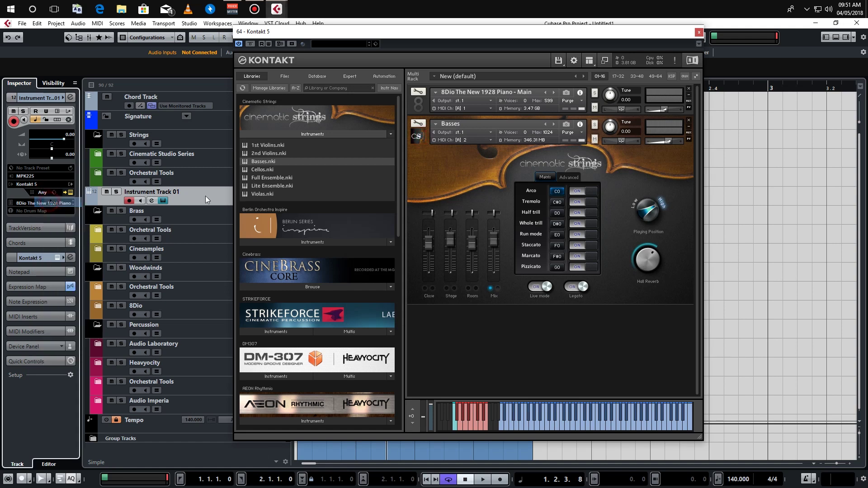
Step: Reopen the part in the Key Editor and set the four C2 notes to MIDI channel 2
{"action": "left_click", "coordinate": [699, 33]}
{"action": "double_click", "coordinate": [360, 206]}
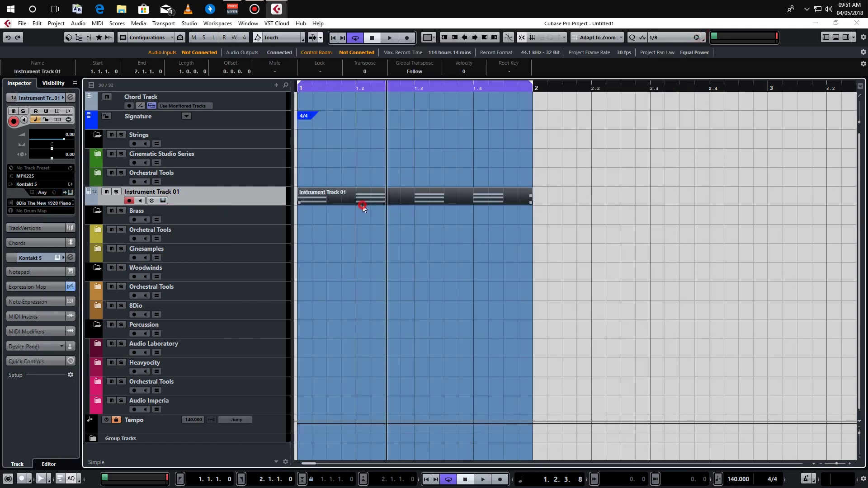
{"action": "left_click", "coordinate": [420, 223]}
{"action": "left_click_drag", "start_coordinate": [414, 225], "coordinate": [96, 252]}
{"action": "left_click", "coordinate": [241, 65]}
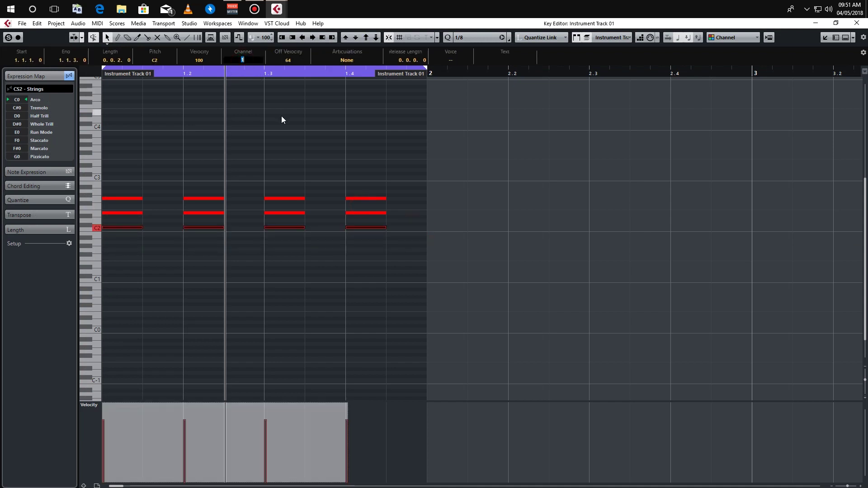
{"action": "type", "text": "2"}
{"action": "key", "text": "Return"}
Step: Colour the notes by MIDI channel, leaving the four C2 notes selected
{"action": "left_click", "coordinate": [408, 181]}
{"action": "left_click_drag", "start_coordinate": [409, 221], "coordinate": [96, 258]}
{"action": "left_click", "coordinate": [745, 37]}
{"action": "left_click", "coordinate": [748, 72]}
{"action": "left_click", "coordinate": [422, 173]}
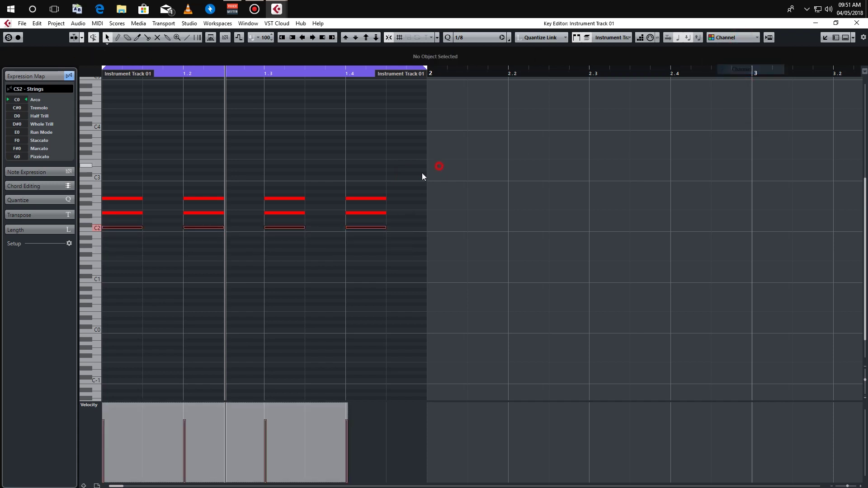
{"action": "left_click_drag", "start_coordinate": [405, 225], "coordinate": [112, 283]}
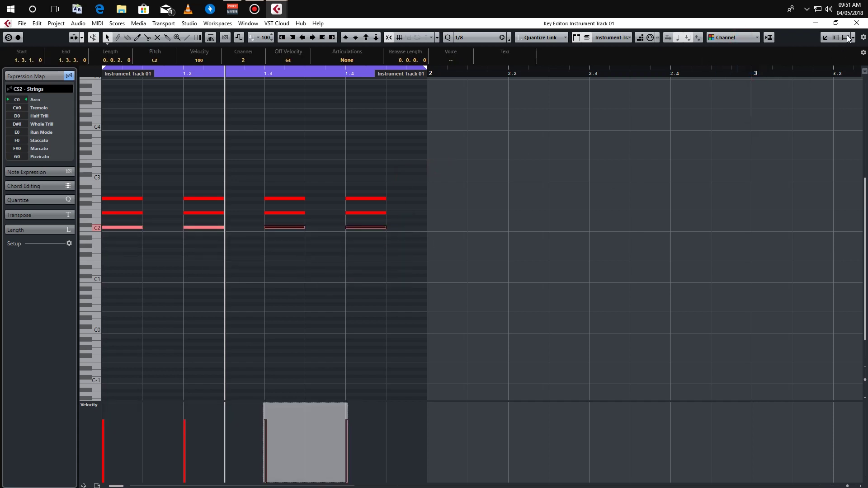
{"action": "left_click", "coordinate": [816, 23]}
Step: Reopen Kontakt and reposition it, trying the browser-hidden and compact rack views
{"action": "left_click", "coordinate": [164, 200]}
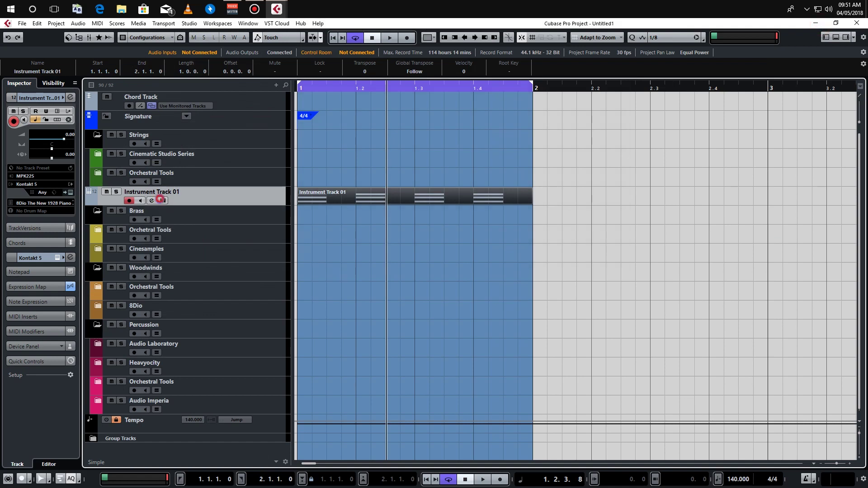
{"action": "left_click", "coordinate": [590, 60]}
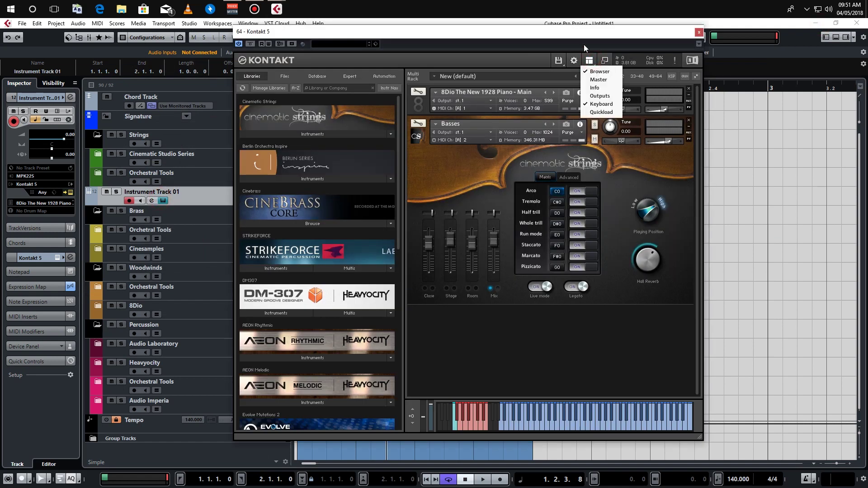
{"action": "left_click", "coordinate": [588, 68]}
{"action": "left_click_drag", "start_coordinate": [483, 36], "coordinate": [605, 69]}
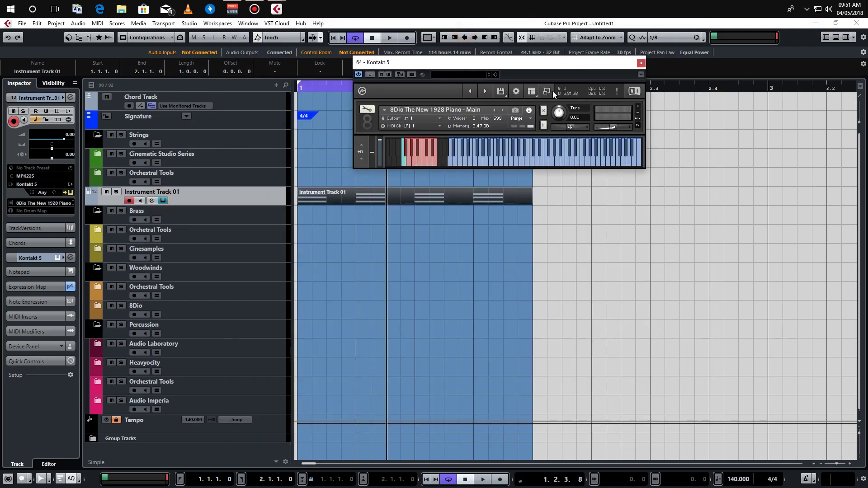
{"action": "left_click", "coordinate": [551, 92]}
{"action": "left_click", "coordinate": [534, 168]}
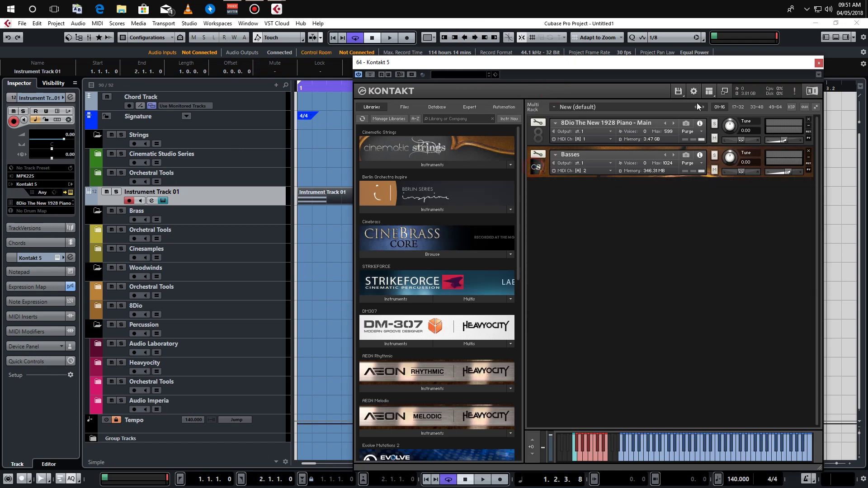
{"action": "left_click", "coordinate": [724, 91]}
Step: Show the Basses instrument in Kontakt's compact single-instrument view and move the window right
{"action": "left_click", "coordinate": [552, 91]}
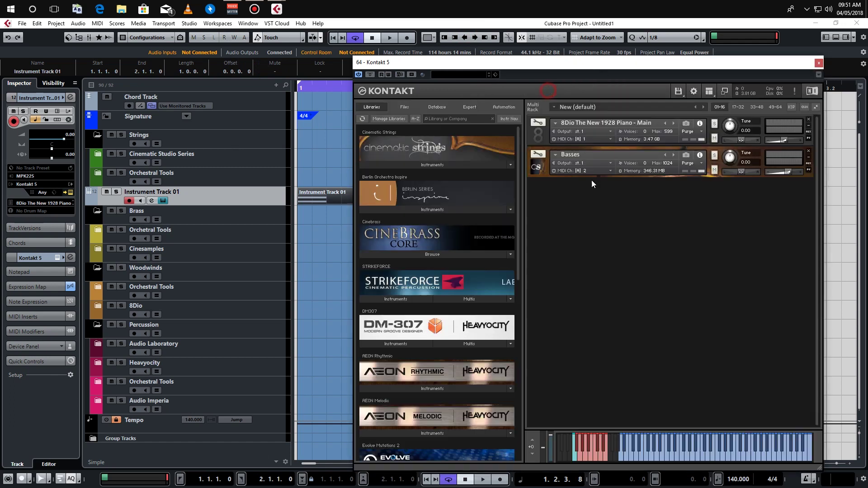
{"action": "left_click", "coordinate": [536, 168]}
{"action": "left_click", "coordinate": [539, 133]}
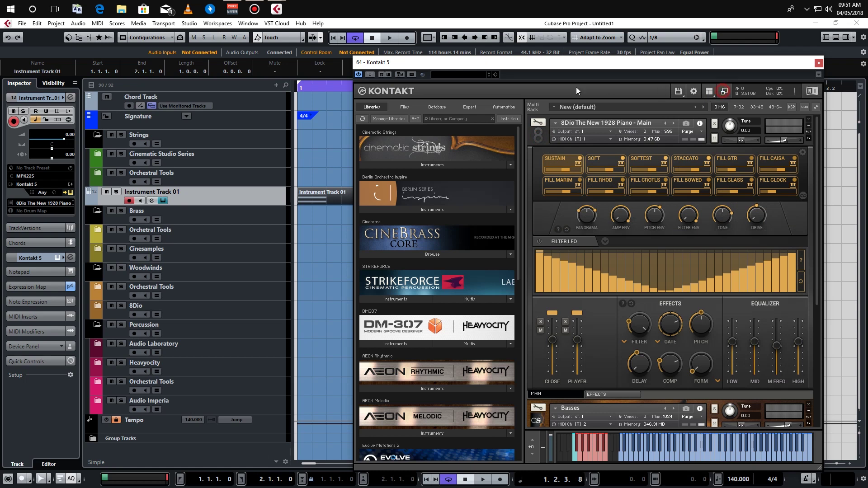
{"action": "left_click", "coordinate": [710, 92]}
{"action": "left_click", "coordinate": [488, 92]}
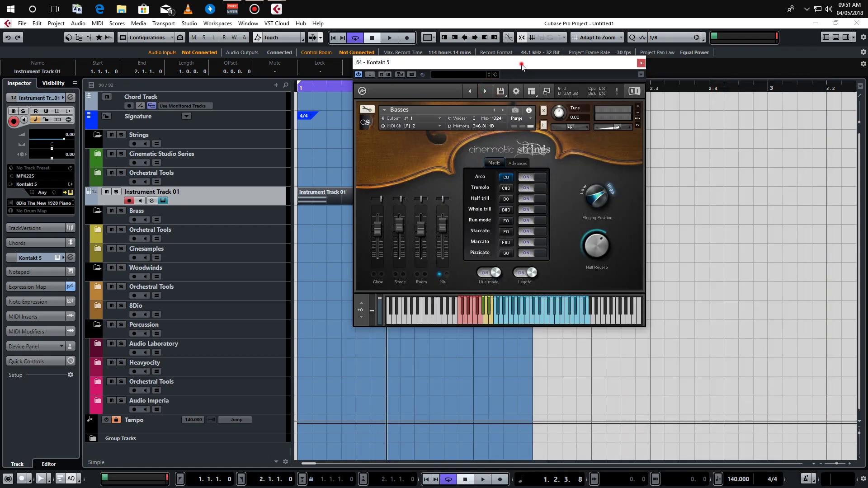
{"action": "left_click_drag", "start_coordinate": [490, 62], "coordinate": [588, 65]}
{"action": "left_click", "coordinate": [335, 196]}
Step: Reopen the part in the Key Editor and start playback, shifting Kontakt down and left
{"action": "double_click", "coordinate": [336, 196]}
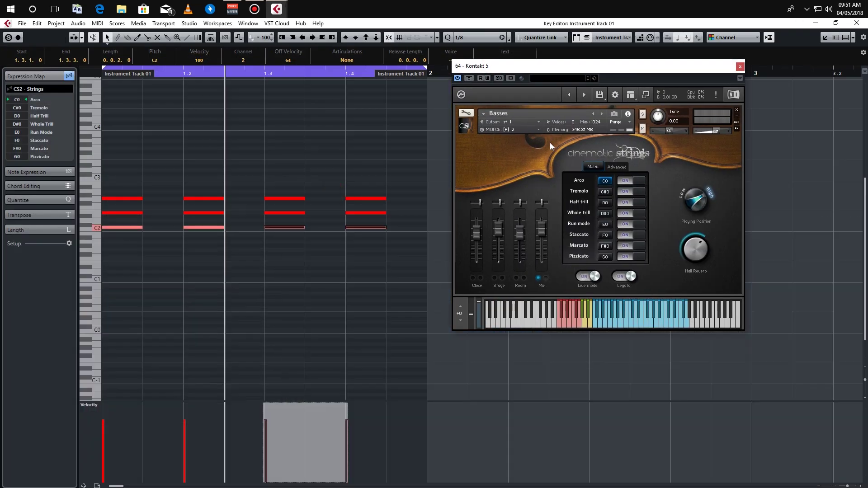
{"action": "key", "text": "space"}
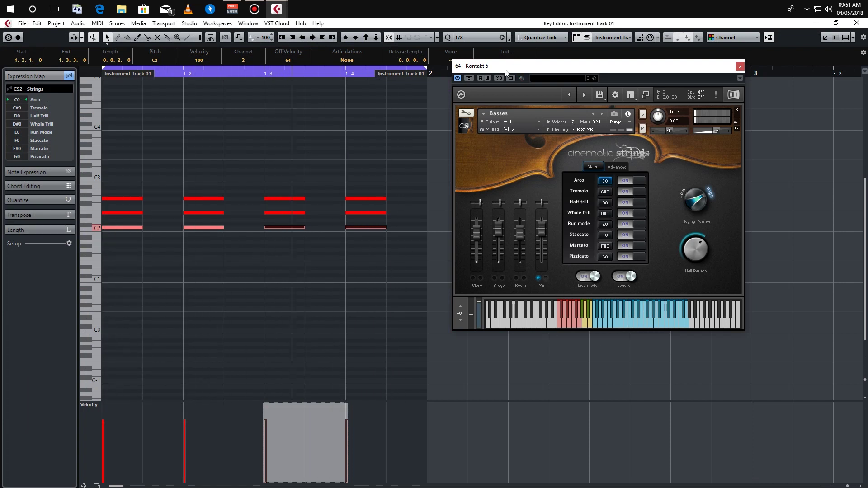
{"action": "left_click_drag", "start_coordinate": [533, 68], "coordinate": [517, 91]}
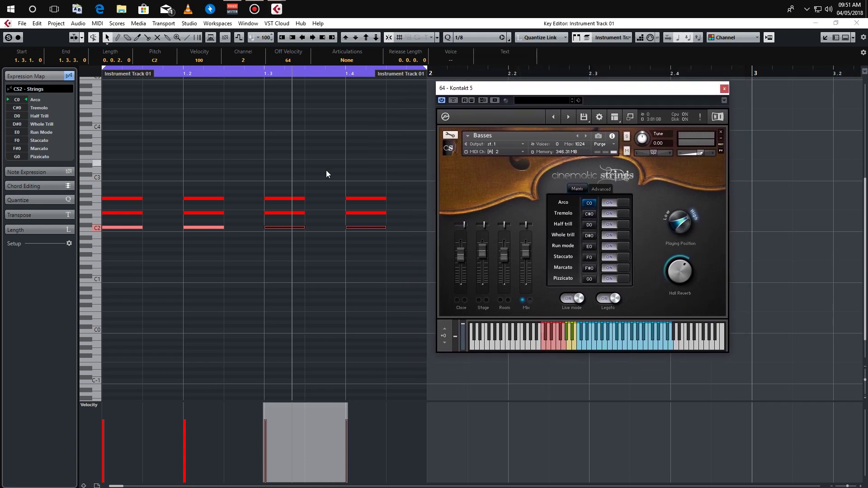
{"action": "left_click", "coordinate": [322, 183]}
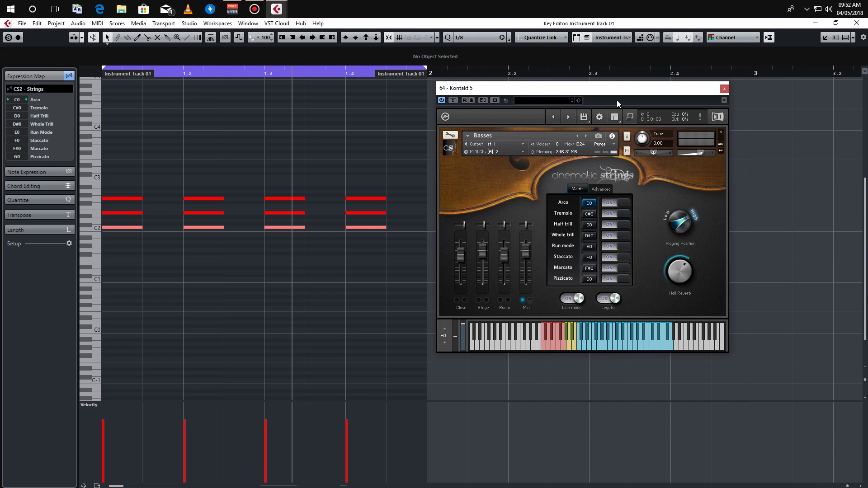
Step: Flip Kontakt between the 8Dio The New 1928 Piano and Basses instruments during playback
{"action": "left_click", "coordinate": [568, 118]}
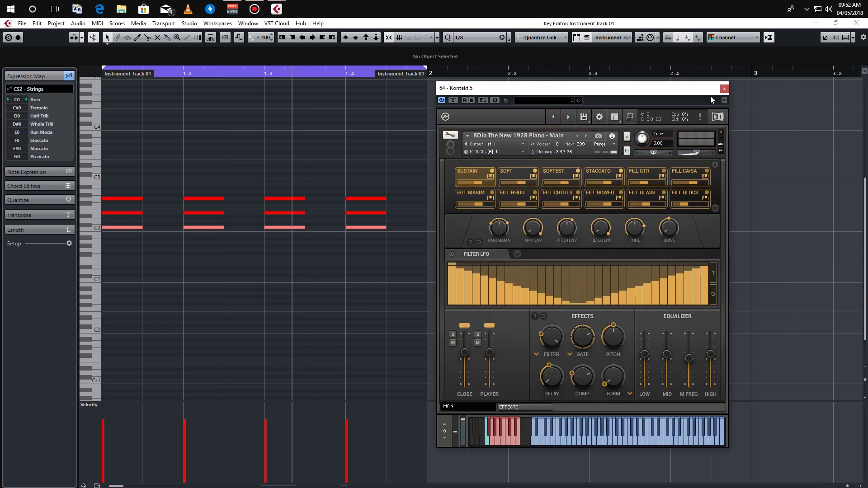
{"action": "left_click", "coordinate": [568, 117]}
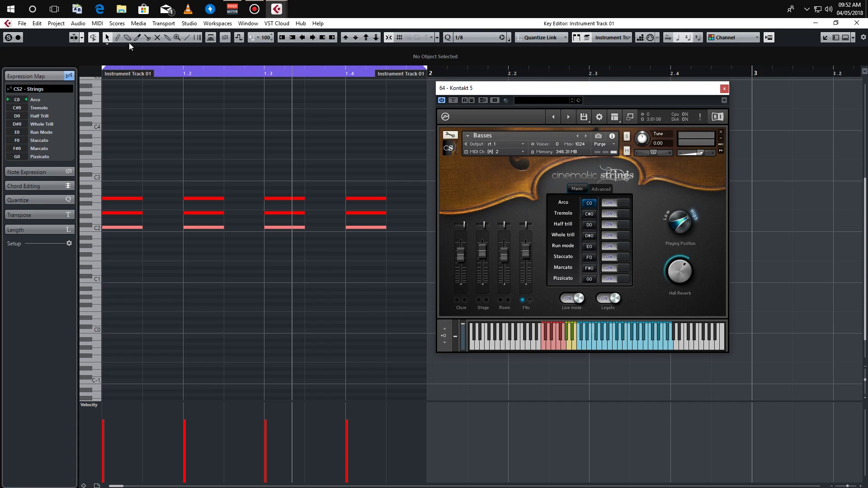
{"action": "left_click", "coordinate": [17, 13]}
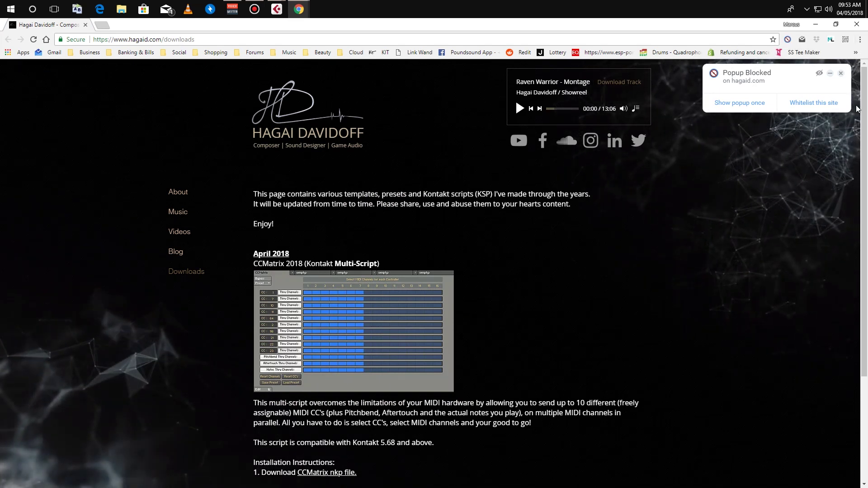
Step: Dismiss Chrome's Popup Blocked notice and scroll the downloads page to the CCMatrix install instructions
{"action": "left_click", "coordinate": [842, 74]}
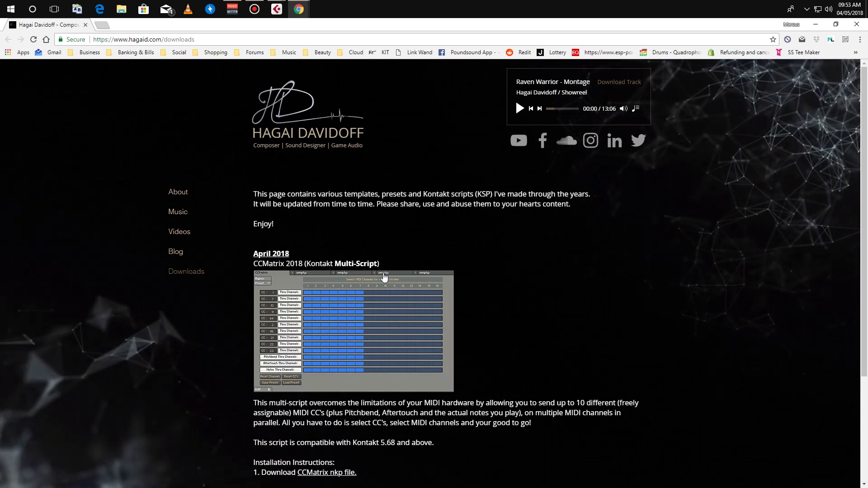
{"action": "scroll", "coordinate": [388, 382], "scroll_direction": "down", "scroll_amount": 2}
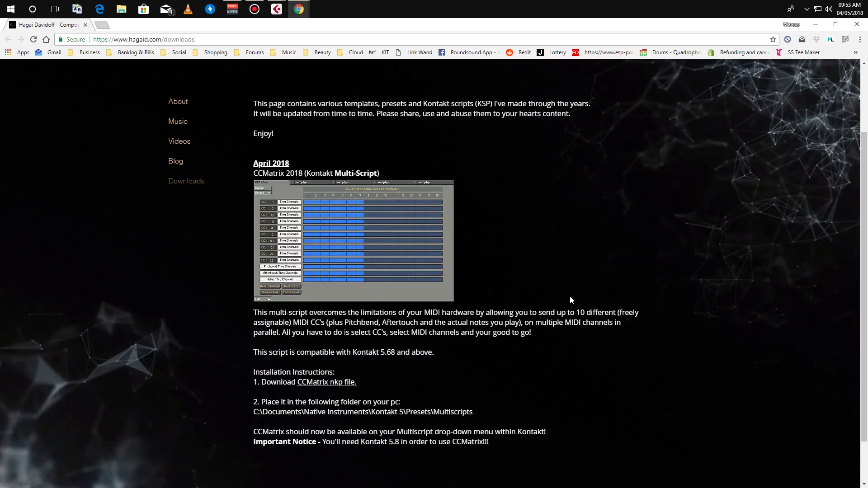
{"action": "scroll", "coordinate": [568, 285], "scroll_direction": "up", "scroll_amount": 2}
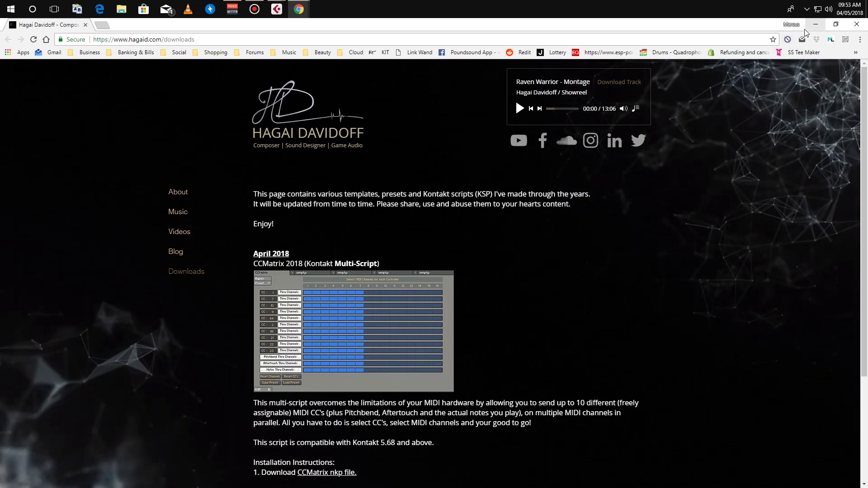
{"action": "left_click_drag", "start_coordinate": [296, 113], "coordinate": [304, 124]}
Step: Minimize Chrome, collapse Kontakt to its compact header and keyboard, and drag it lower over the grid
{"action": "left_click", "coordinate": [816, 24]}
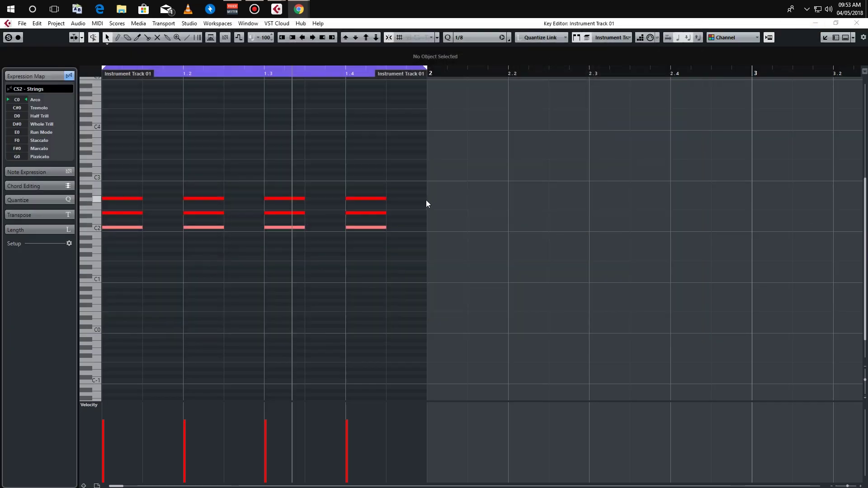
{"action": "left_click", "coordinate": [420, 186]}
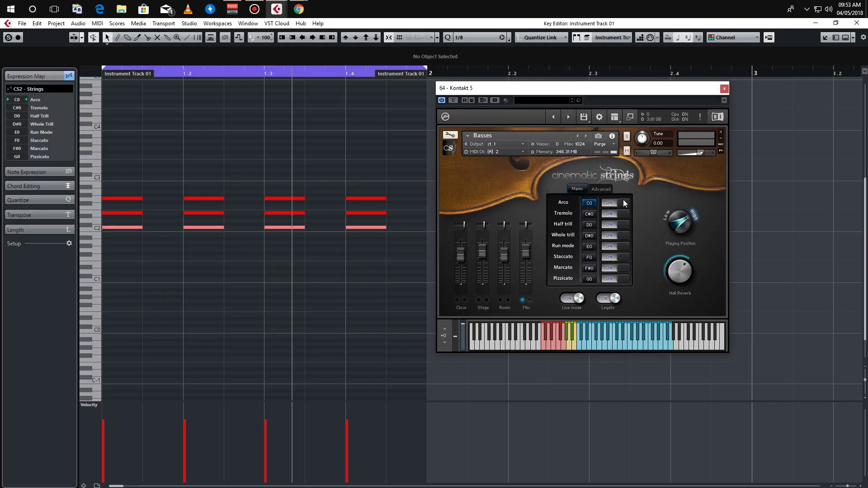
{"action": "left_click", "coordinate": [459, 153]}
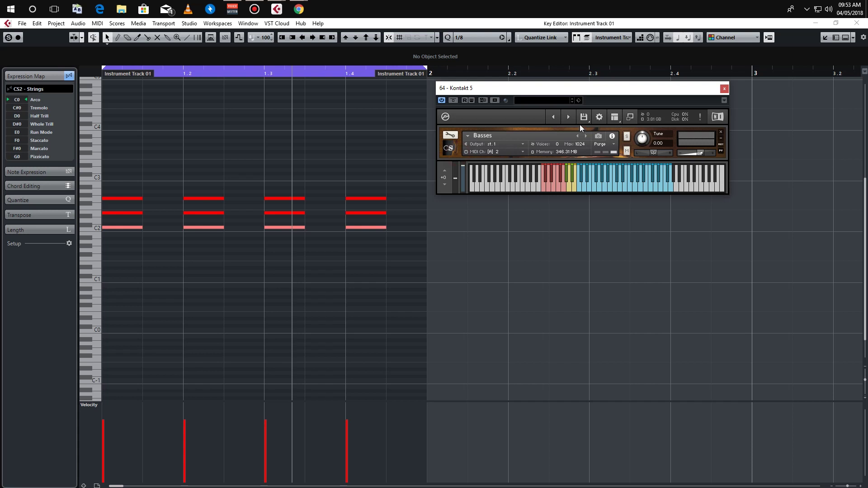
{"action": "left_click_drag", "start_coordinate": [590, 93], "coordinate": [582, 212]}
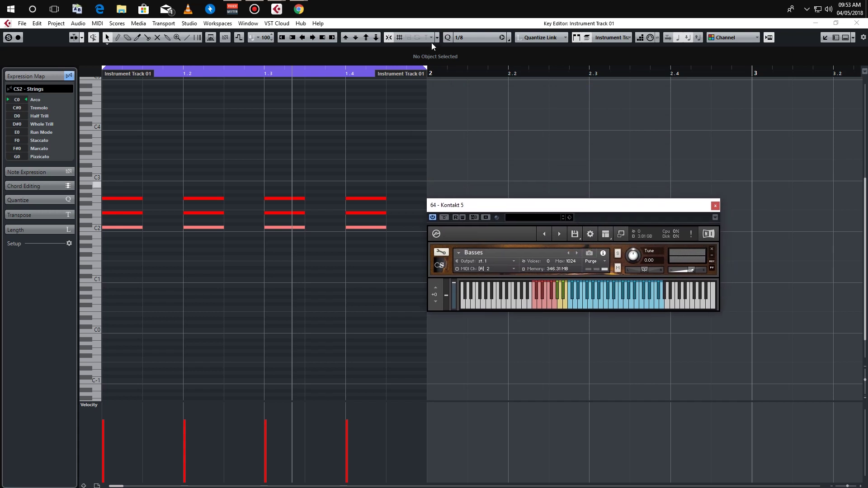
Step: Bring the hagaid.com downloads page back to the front and scroll through it
{"action": "left_click", "coordinate": [299, 9]}
{"action": "left_click", "coordinate": [319, 72]}
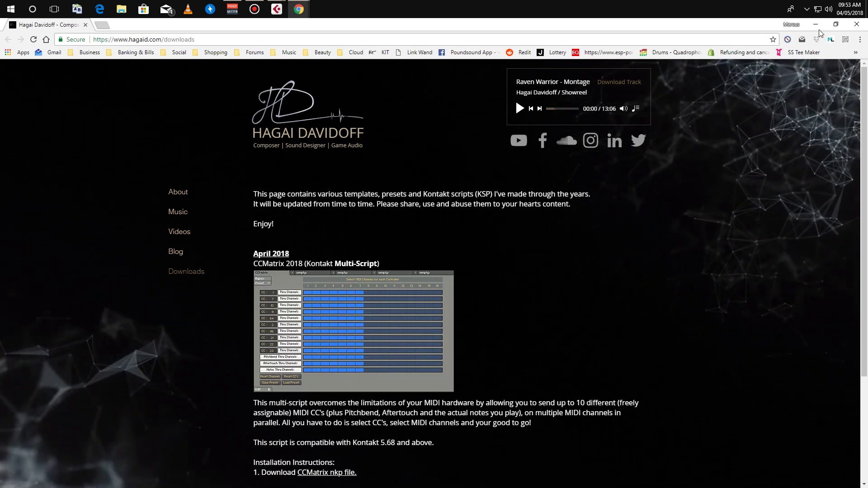
{"action": "scroll", "coordinate": [524, 307], "scroll_direction": "down", "scroll_amount": 3}
{"action": "scroll", "coordinate": [531, 306], "scroll_direction": "up", "scroll_amount": 3}
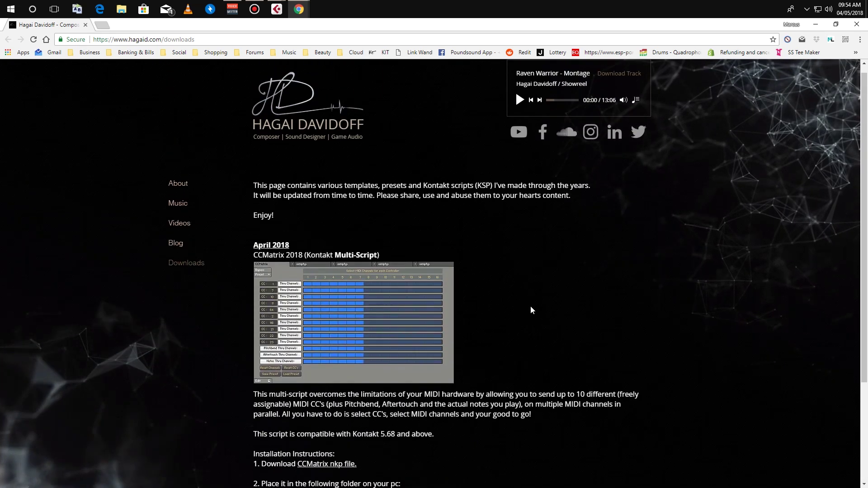
{"action": "scroll", "coordinate": [532, 306], "scroll_direction": "down", "scroll_amount": 2}
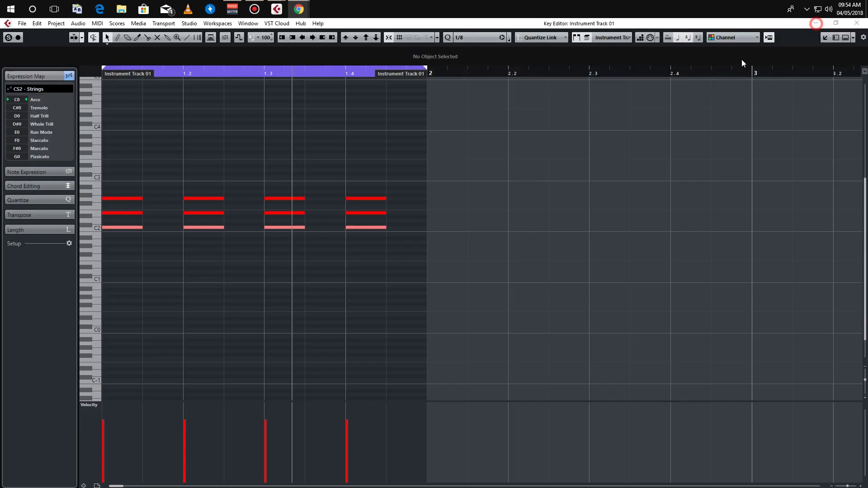
Step: Close the Kontakt window and the Key Editor
{"action": "left_click_drag", "start_coordinate": [535, 203], "coordinate": [464, 125]}
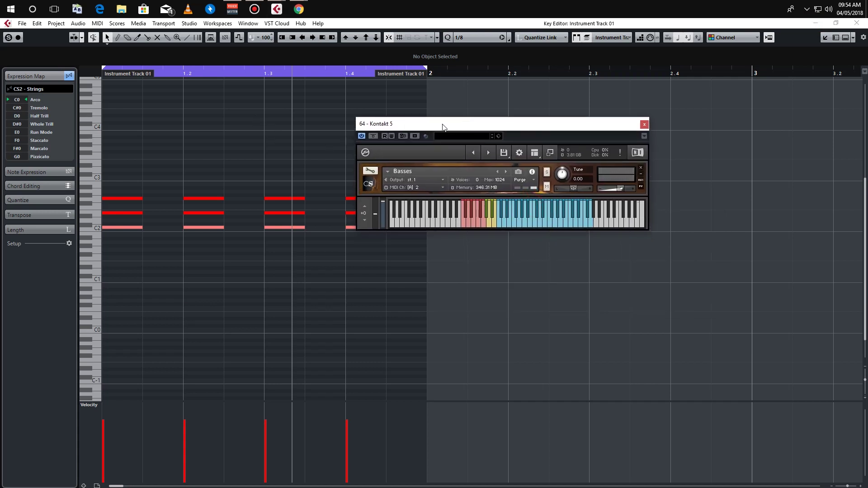
{"action": "left_click", "coordinate": [644, 124]}
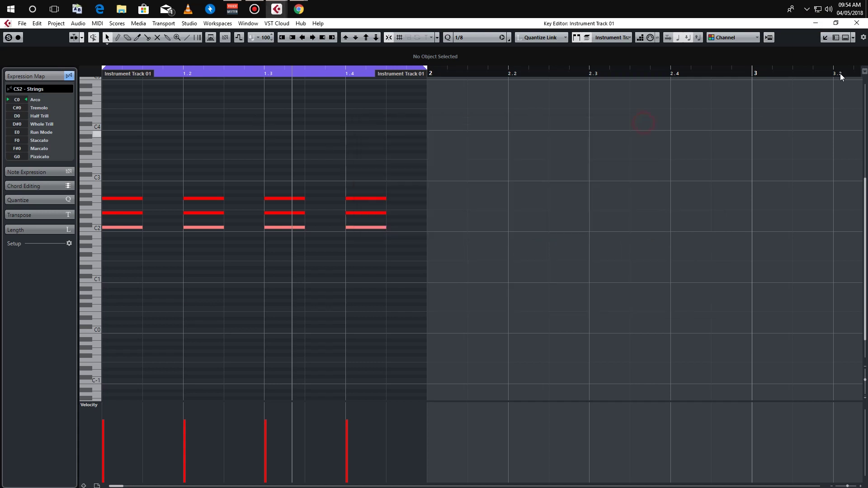
{"action": "left_click", "coordinate": [857, 24]}
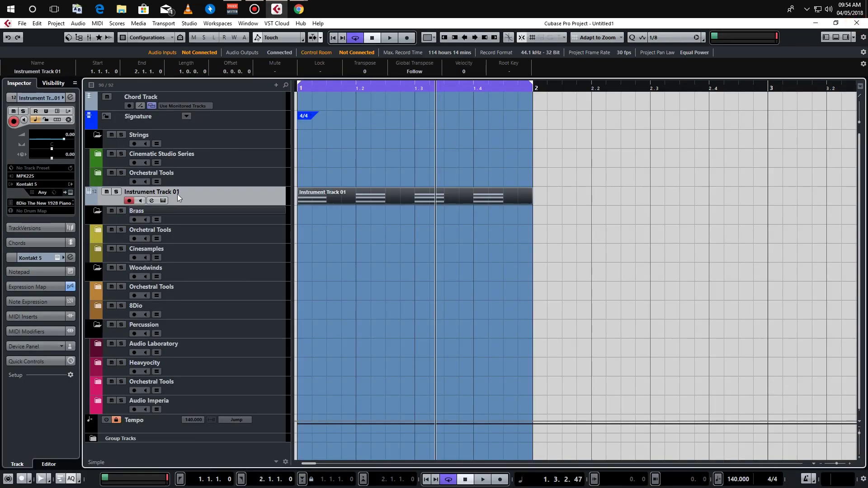
Step: Reopen Instrument Track 01's part, select then deselect the C2 notes, and zoom out horizontally
{"action": "double_click", "coordinate": [357, 203]}
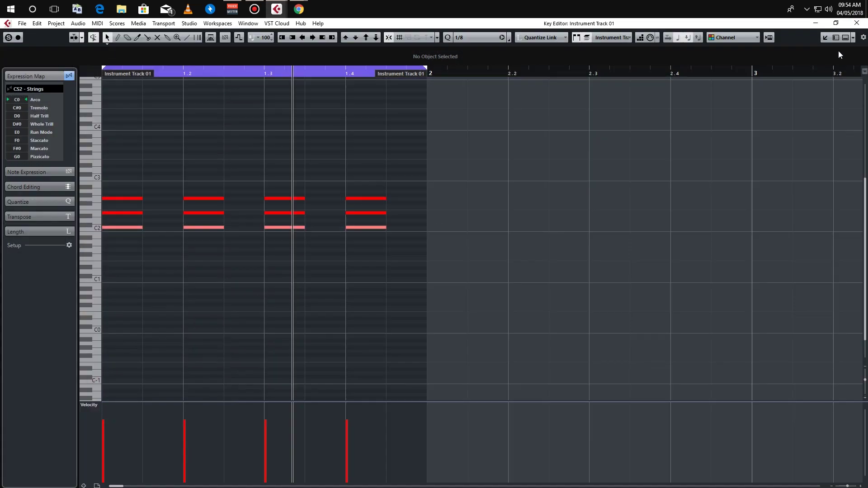
{"action": "left_click_drag", "start_coordinate": [416, 226], "coordinate": [100, 230]}
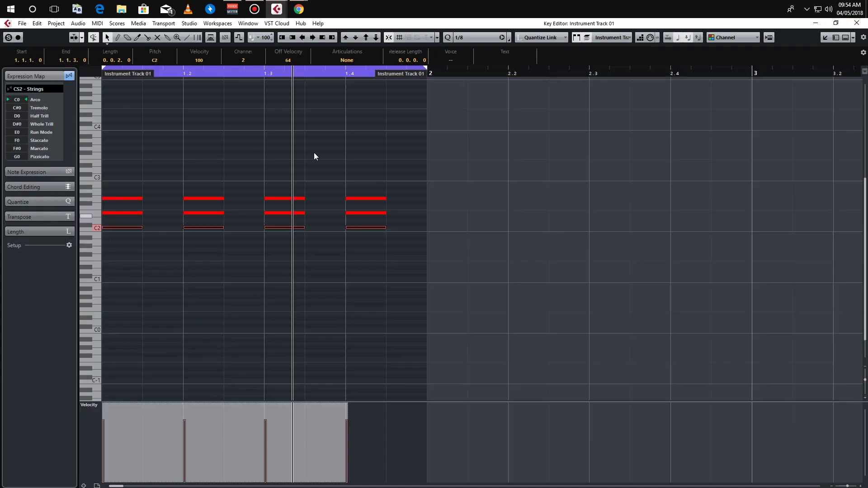
{"action": "left_click", "coordinate": [436, 165]}
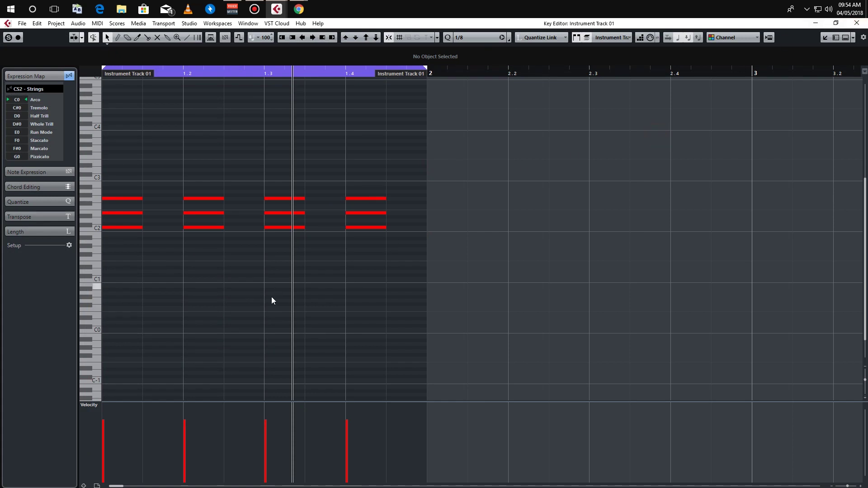
{"action": "key", "text": "g"}
{"action": "scroll", "coordinate": [309, 281], "scroll_direction": "up", "scroll_amount": 2}
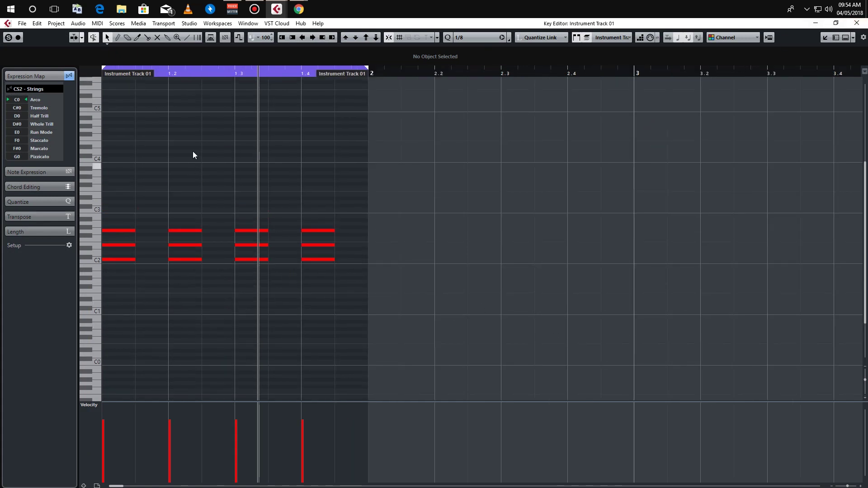
Step: Collapse the Expression Map section and expand Chord Editing in the Key Editor Inspector
{"action": "left_click", "coordinate": [47, 75]}
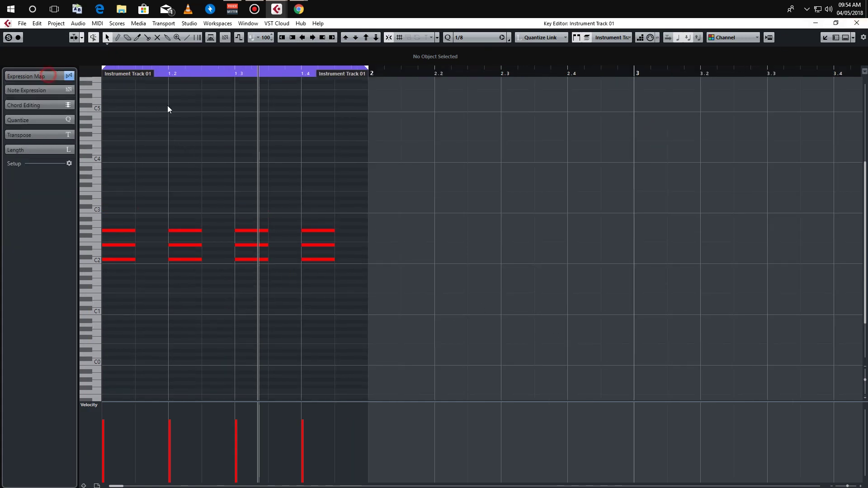
{"action": "left_click", "coordinate": [53, 107]}
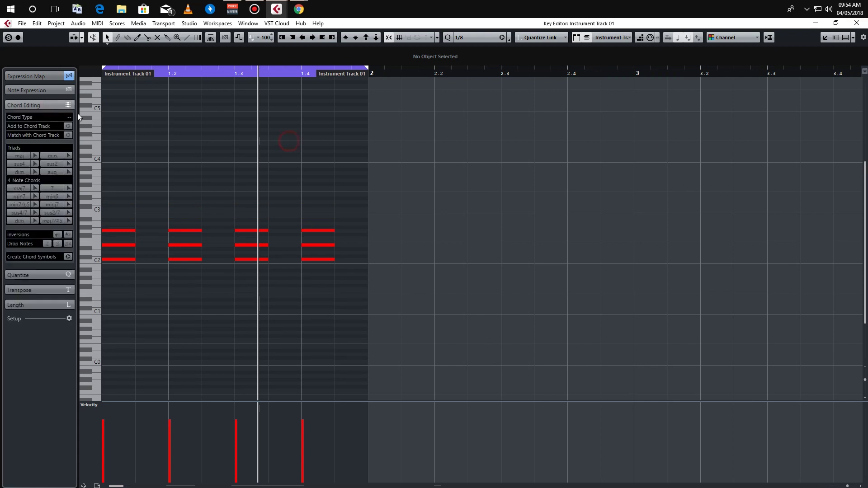
{"action": "left_click", "coordinate": [418, 217]}
Step: Drag the first chord's bottom note from C2 down to B1, zooming in to verify the pitch
{"action": "left_click_drag", "start_coordinate": [368, 145], "coordinate": [283, 316]}
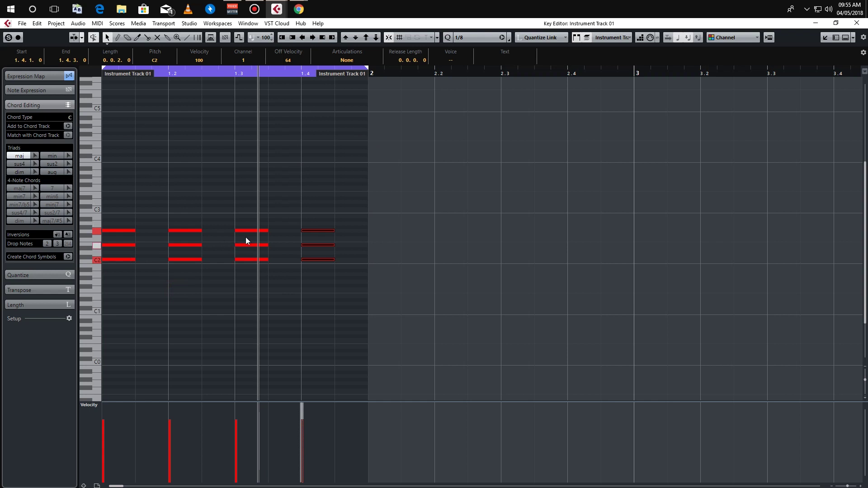
{"action": "left_click", "coordinate": [306, 308]}
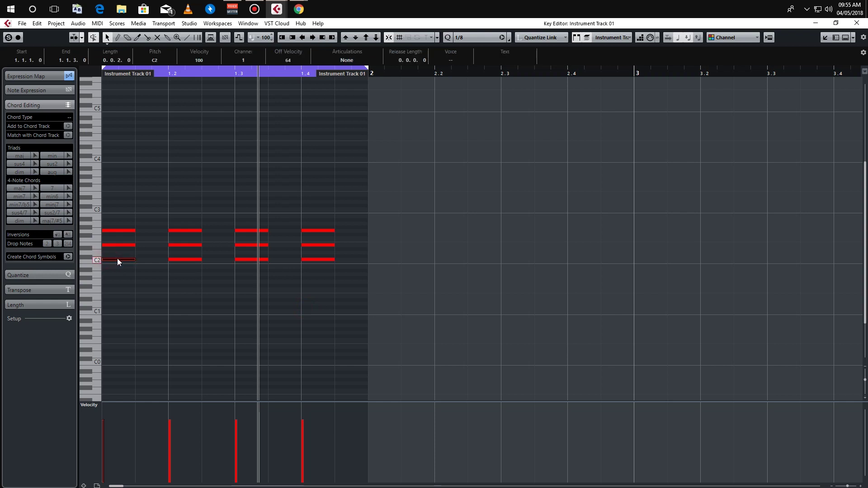
{"action": "left_click", "coordinate": [161, 294]}
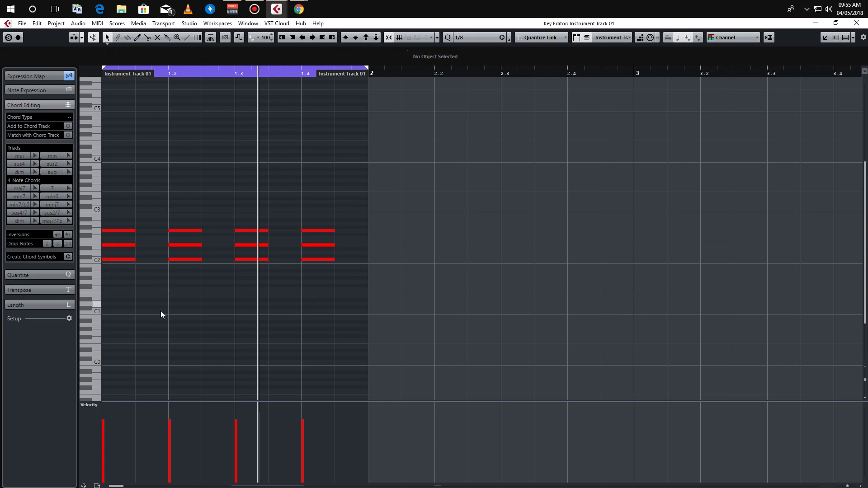
{"action": "left_click_drag", "start_coordinate": [114, 259], "coordinate": [116, 267]}
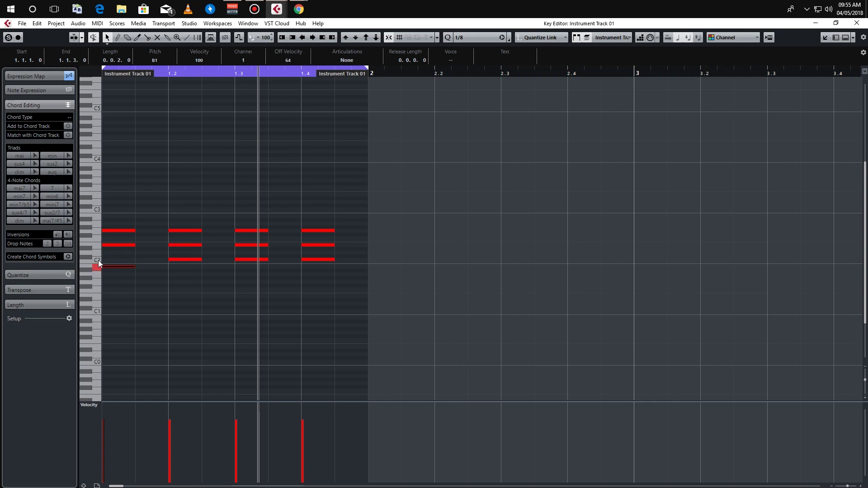
{"action": "left_click", "coordinate": [865, 382]}
{"action": "left_click_drag", "start_coordinate": [865, 383], "coordinate": [864, 387]}
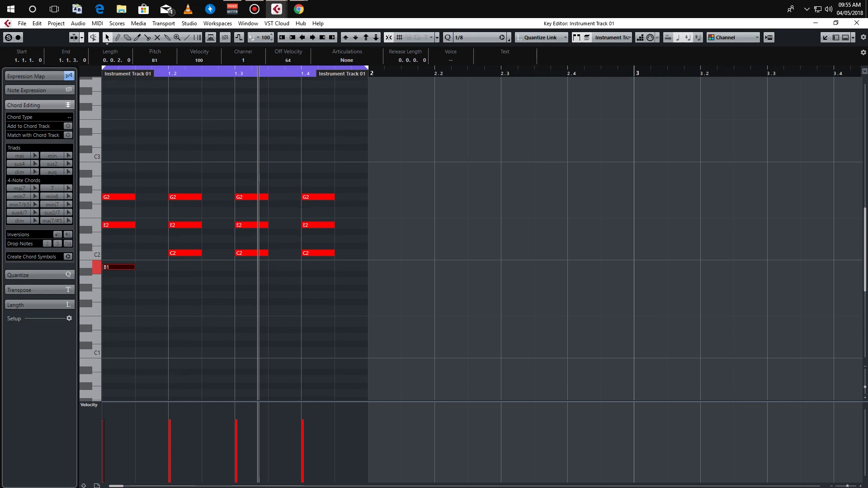
{"action": "mouse_move", "coordinate": [848, 486]}
{"action": "left_mouse_down"}
{"action": "mouse_move", "coordinate": [841, 486]}
{"action": "mouse_move", "coordinate": [849, 487]}
{"action": "left_mouse_up"}
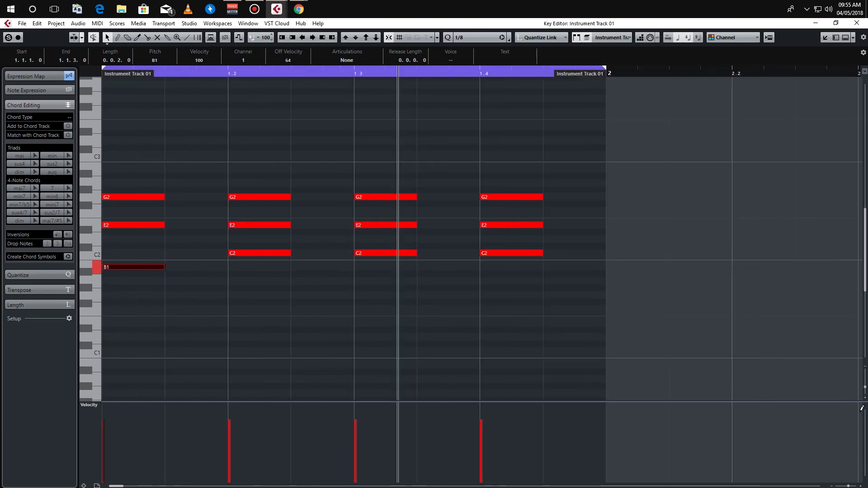
{"action": "left_click_drag", "start_coordinate": [865, 389], "coordinate": [865, 377]}
{"action": "left_click", "coordinate": [282, 319]}
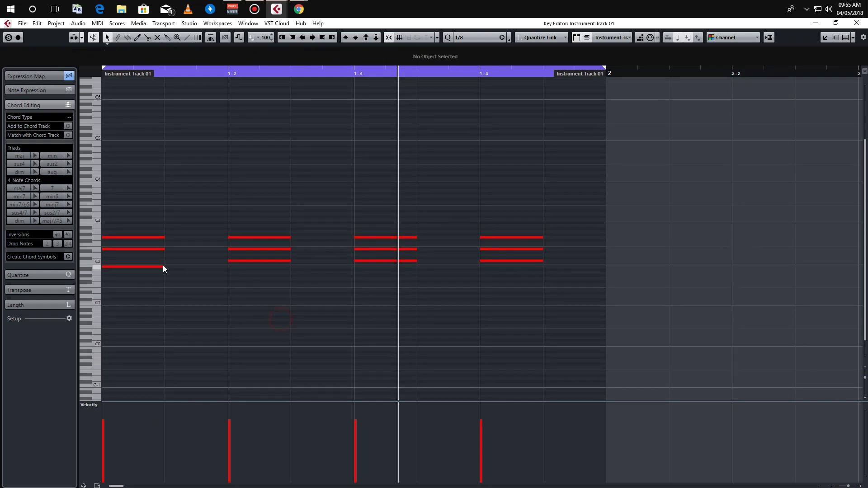
Step: Raise the first chord's B1 note a semitone back to C2
{"action": "left_click", "coordinate": [156, 267]}
{"action": "key", "text": "Up"}
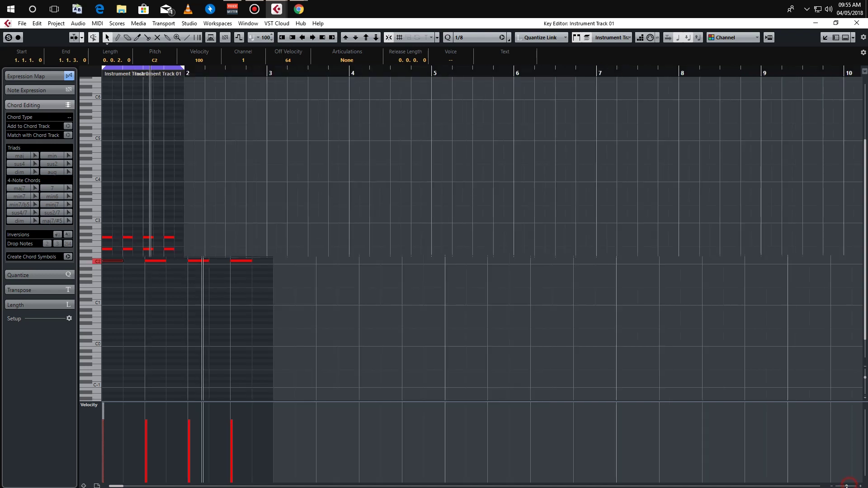
{"action": "key", "text": "g"}
{"action": "key", "text": "g"}
{"action": "key", "text": "g"}
{"action": "key", "text": "h"}
{"action": "key", "text": "h"}
Step: Delete the chords on beats 1.4 and 1.3, leaving two C major triads
{"action": "left_click_drag", "start_coordinate": [395, 188], "coordinate": [320, 275]}
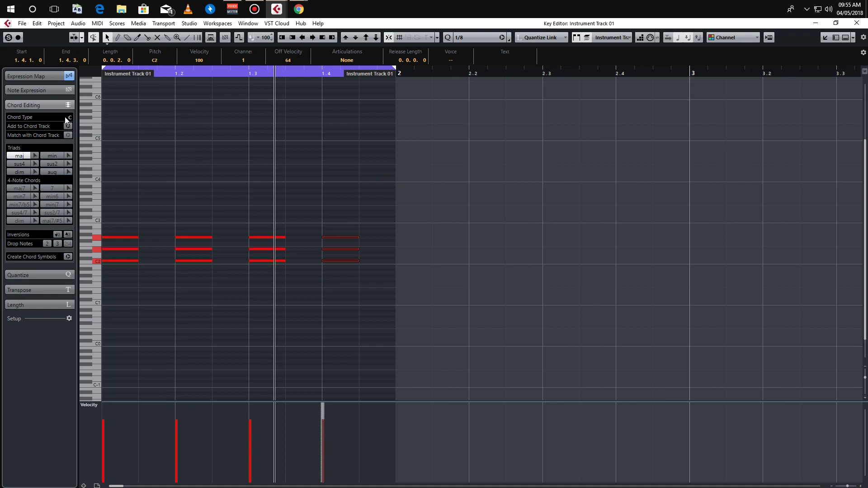
{"action": "left_click_drag", "start_coordinate": [362, 185], "coordinate": [326, 287]}
{"action": "key", "text": "Delete"}
{"action": "left_click_drag", "start_coordinate": [270, 231], "coordinate": [298, 267]}
{"action": "key", "text": "Delete"}
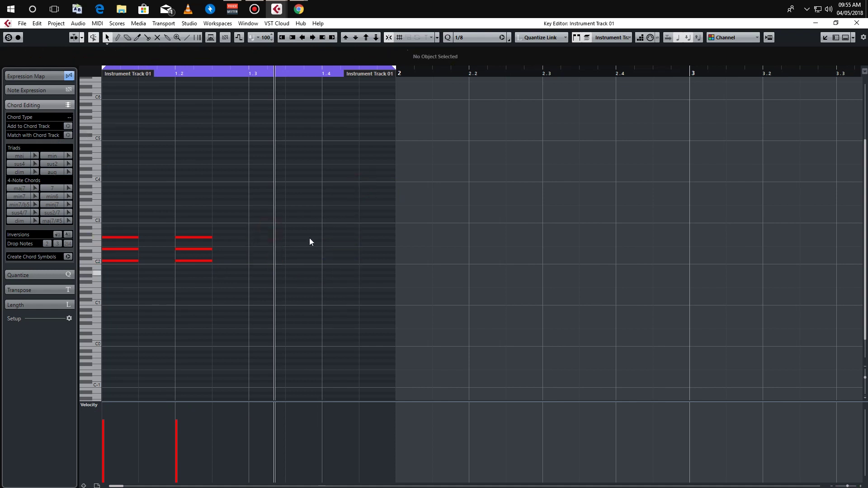
{"action": "left_click", "coordinate": [489, 40]}
Step: Set the grid to 1/16 and draw C2, D2, E2 and C2 notes from beat 1.3
{"action": "left_click", "coordinate": [508, 93]}
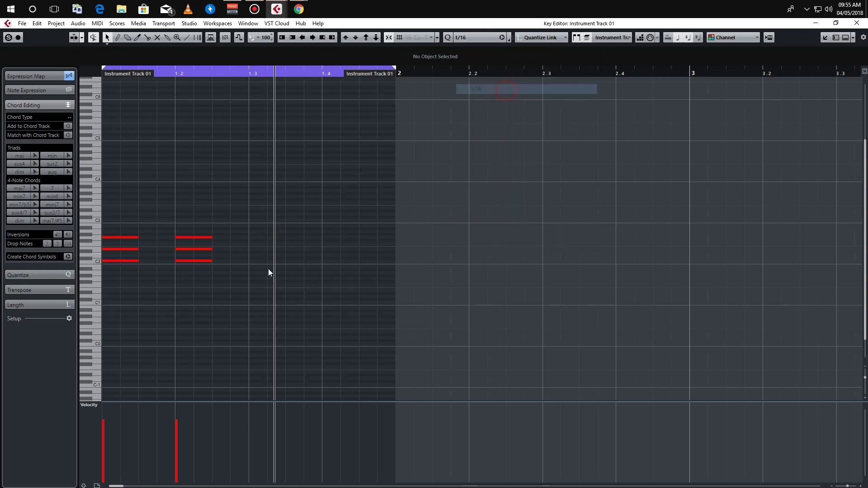
{"action": "left_click_drag", "start_coordinate": [257, 262], "coordinate": [285, 261]}
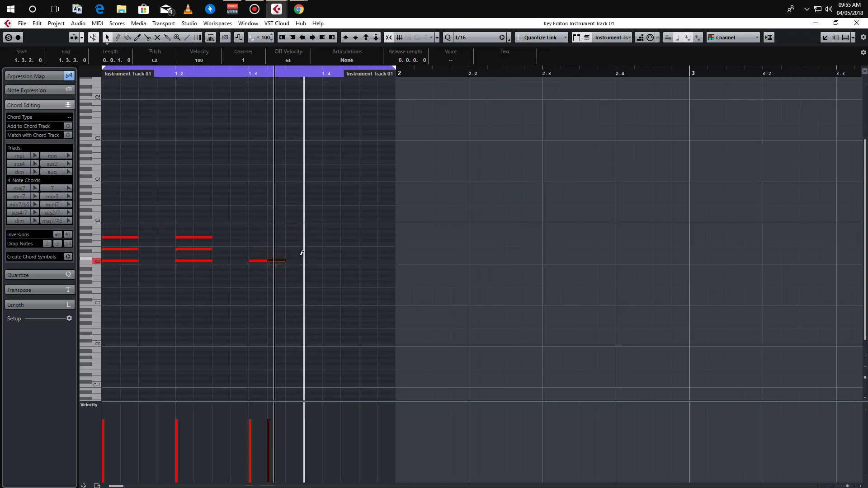
{"action": "left_click", "coordinate": [295, 258]}
{"action": "left_click", "coordinate": [312, 256]}
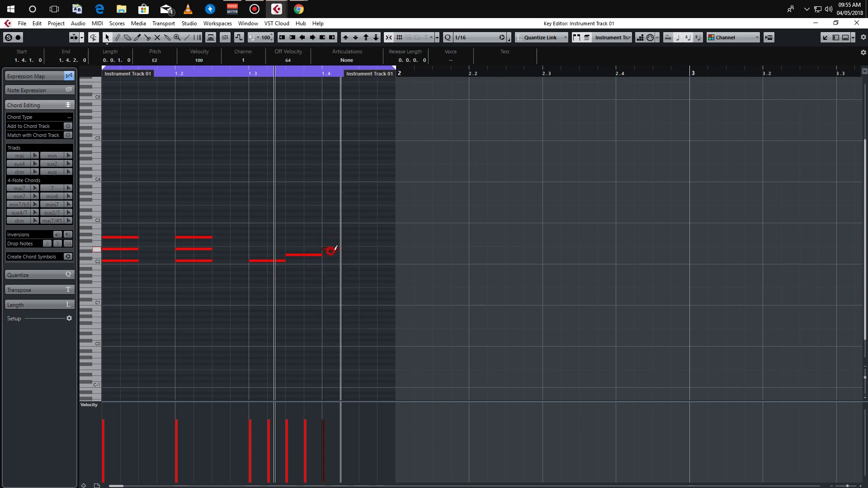
{"action": "left_click", "coordinate": [332, 249]}
{"action": "left_click_drag", "start_coordinate": [335, 252], "coordinate": [359, 252]}
{"action": "left_click", "coordinate": [369, 261]}
{"action": "left_click", "coordinate": [385, 261]}
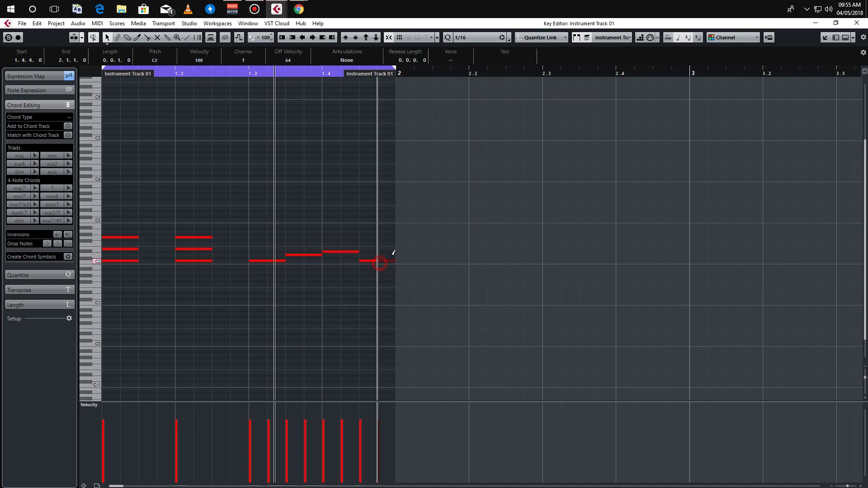
Step: Loop from beat 1.3, play the run, and select its eight notes
{"action": "left_click", "coordinate": [252, 74], "text": "ctrl"}
{"action": "key", "text": "space"}
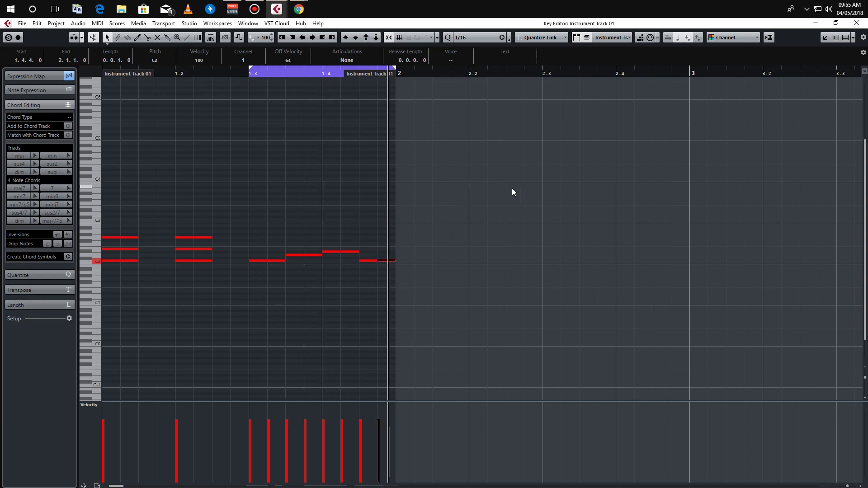
{"action": "left_click_drag", "start_coordinate": [454, 149], "coordinate": [598, 208]}
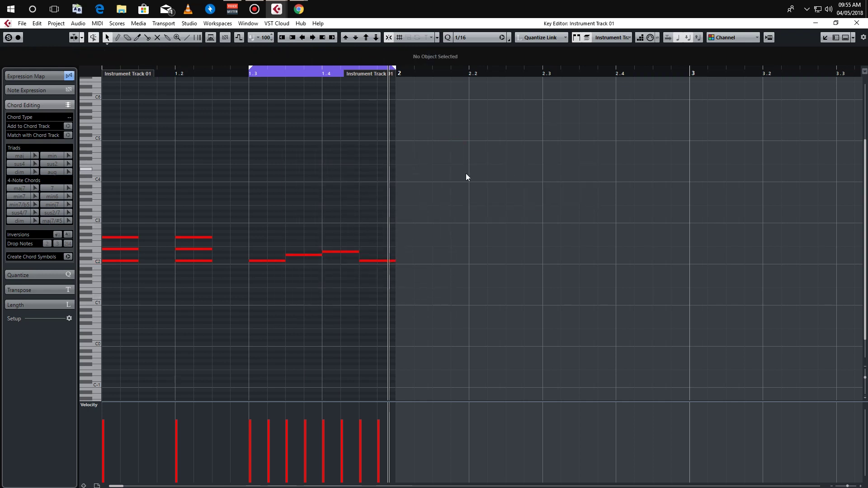
{"action": "left_click_drag", "start_coordinate": [466, 176], "coordinate": [254, 321]}
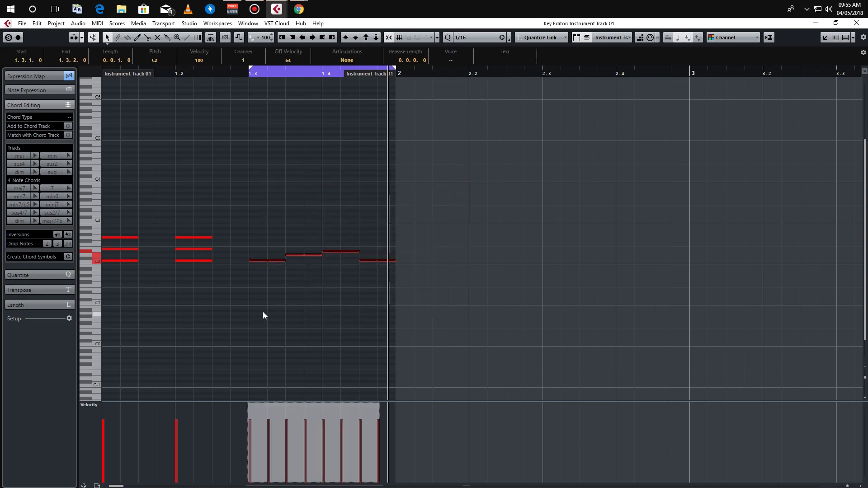
{"action": "left_click", "coordinate": [340, 222]}
{"action": "left_click_drag", "start_coordinate": [411, 209], "coordinate": [254, 291]}
{"action": "left_click", "coordinate": [284, 220]}
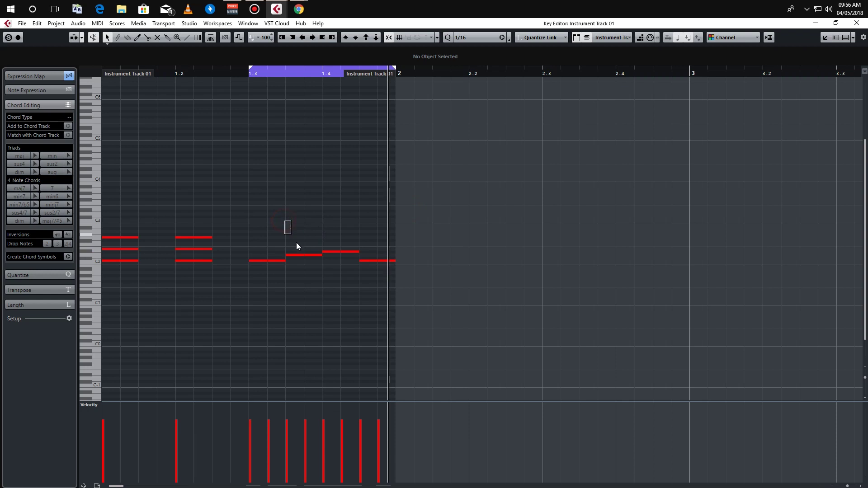
{"action": "left_click", "coordinate": [314, 256]}
{"action": "left_click", "coordinate": [334, 232]}
Step: Raise the notes at 1.3.3, 1.4 and the last two notes a semitone each
{"action": "left_click", "coordinate": [311, 256]}
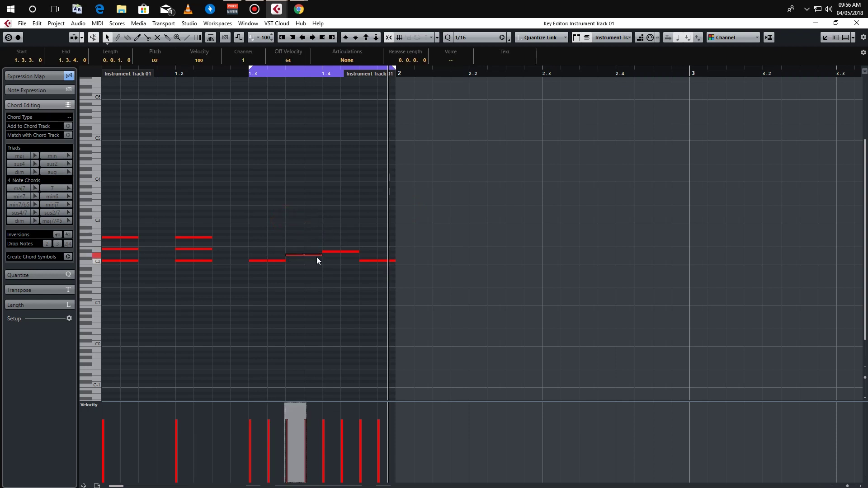
{"action": "key", "text": "Up"}
{"action": "left_click_drag", "start_coordinate": [327, 227], "coordinate": [353, 257]}
{"action": "key", "text": "Up"}
{"action": "key", "text": "Up"}
{"action": "left_click", "coordinate": [401, 237]}
{"action": "left_click", "coordinate": [382, 265]}
{"action": "key", "text": "Up"}
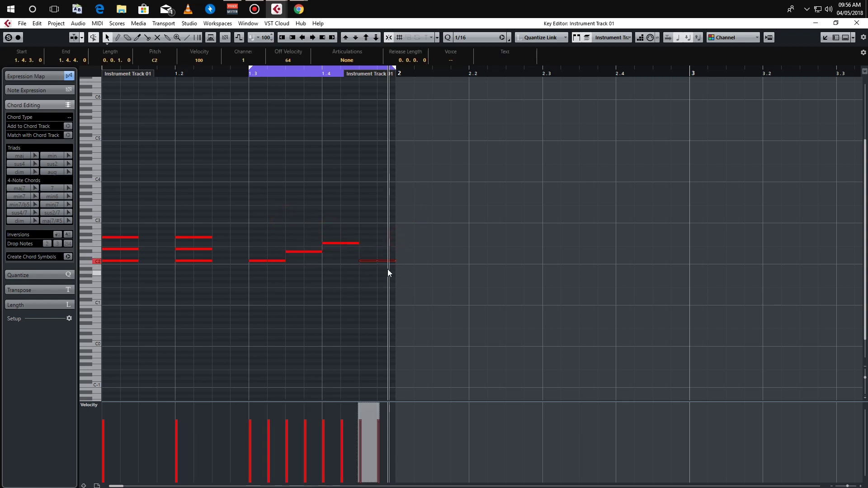
Step: Select the whole eight-note run so it reads as Dminb9/C
{"action": "left_click_drag", "start_coordinate": [441, 176], "coordinate": [221, 311]}
{"action": "left_click_drag", "start_coordinate": [246, 213], "coordinate": [444, 297]}
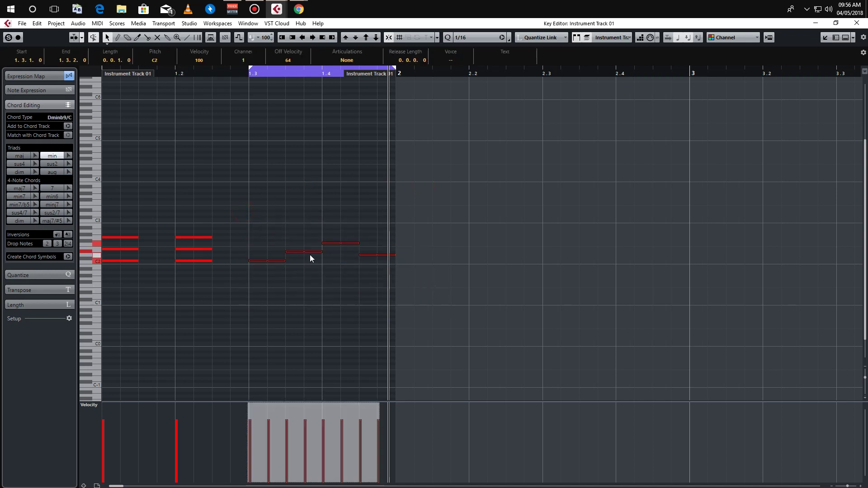
{"action": "left_click", "coordinate": [281, 177]}
{"action": "left_click", "coordinate": [242, 171]}
{"action": "left_click_drag", "start_coordinate": [238, 265], "coordinate": [388, 240]}
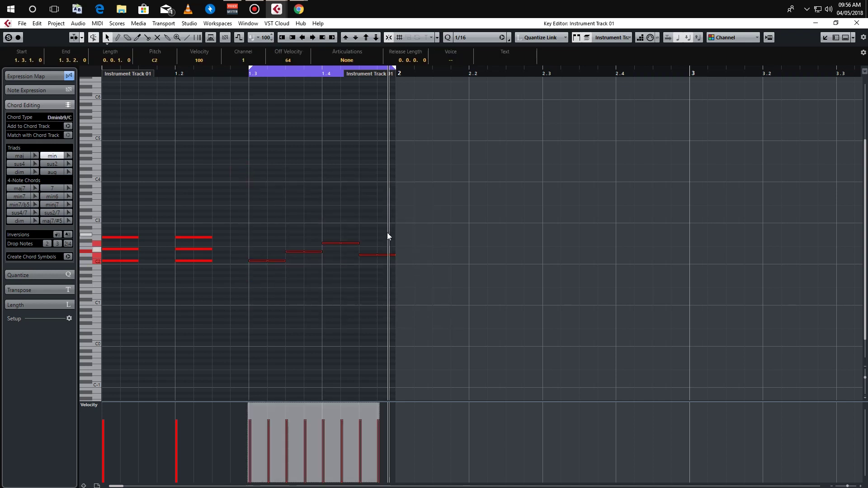
Step: Add the Dmin♭9/C chord symbol to the Chord Track and return to the loop start
{"action": "left_click", "coordinate": [72, 128]}
{"action": "left_click", "coordinate": [817, 22]}
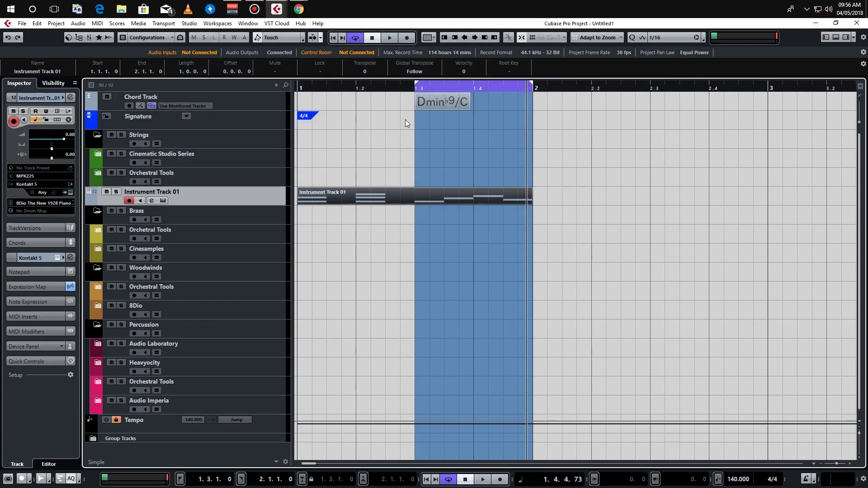
{"action": "left_click", "coordinate": [447, 104]}
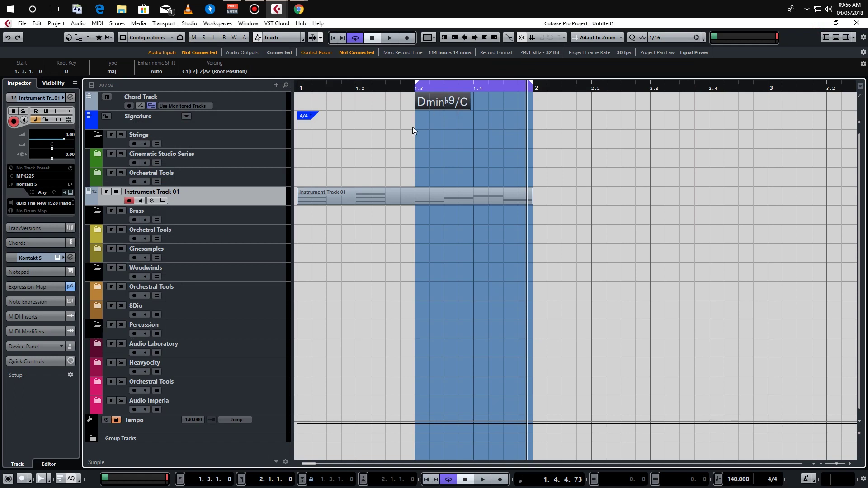
{"action": "key", "text": "KP_1"}
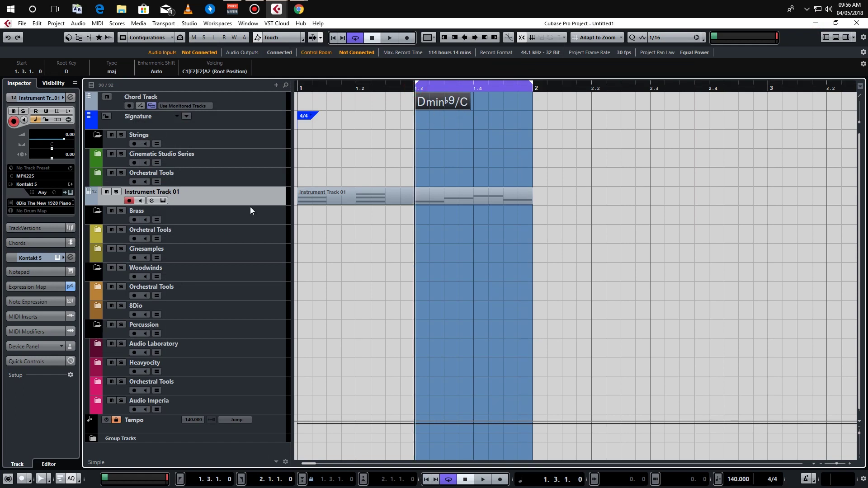
Step: Play the loop range, restoring the accidentally deleted part, and show Chord Pads in the Lower Zone
{"action": "left_click", "coordinate": [441, 189]}
{"action": "key", "text": "Delete"}
{"action": "key", "text": "space"}
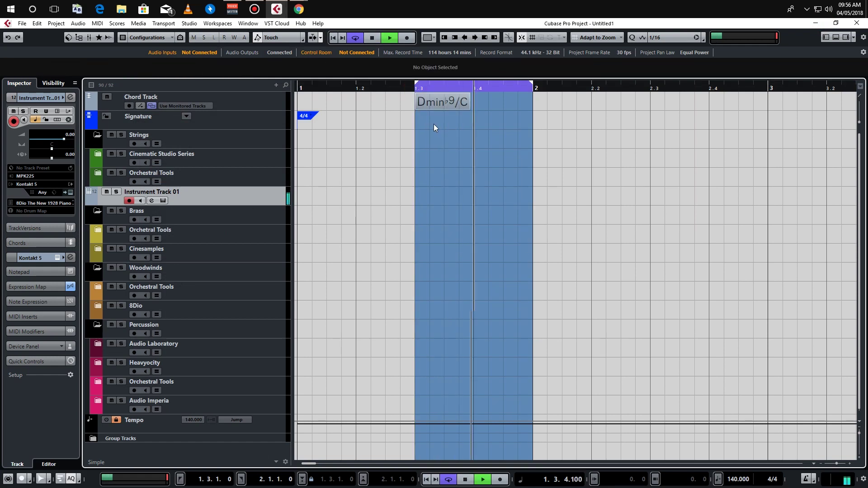
{"action": "key", "text": "ctrl+z"}
{"action": "key", "text": "space"}
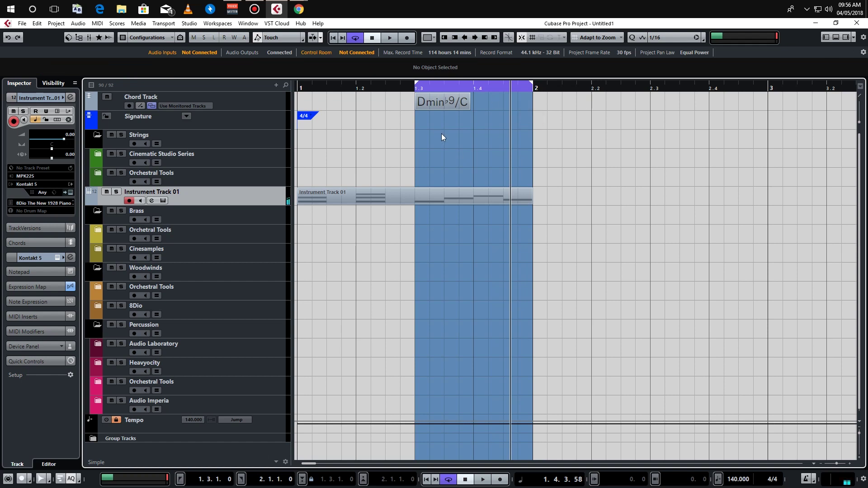
{"action": "left_click", "coordinate": [836, 38]}
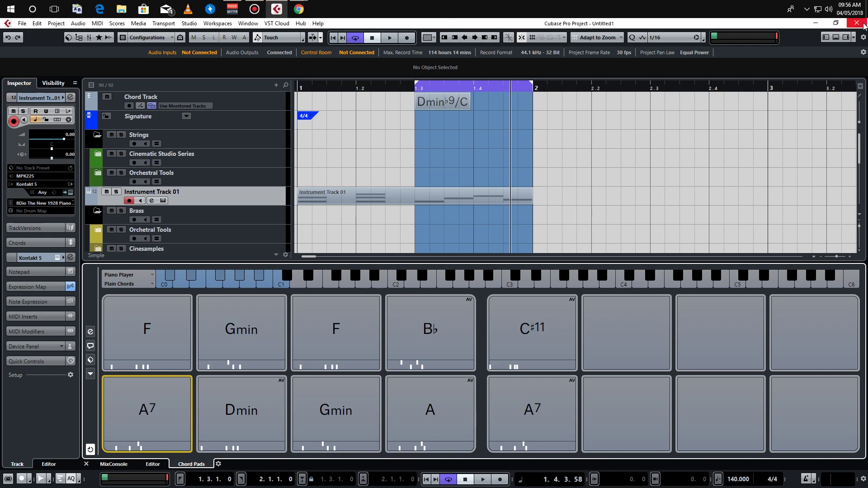
Step: Open Instrument Track 01's part in the Key Editor and select the notes from beat 1.3
{"action": "left_click", "coordinate": [435, 198]}
{"action": "key", "text": "Return"}
{"action": "left_click_drag", "start_coordinate": [464, 201], "coordinate": [277, 301]}
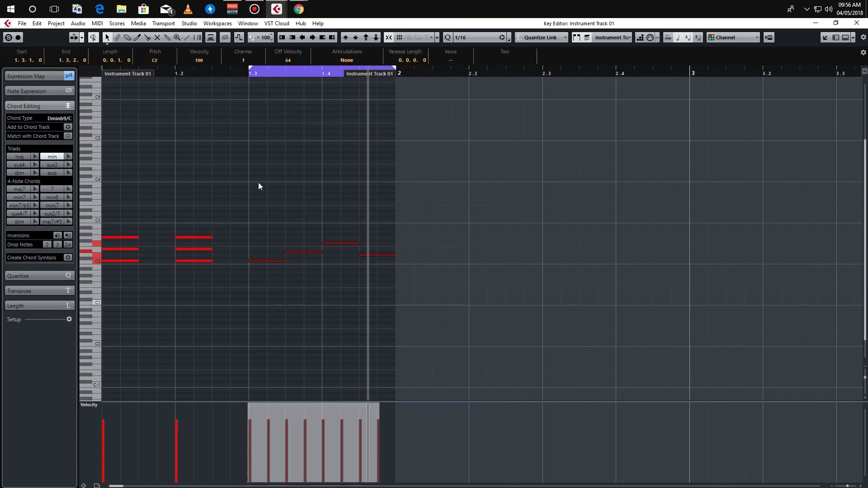
Step: Delete the run from beat 1.3, plus a test copy of the second chord, leaving two triads
{"action": "key", "text": "Delete"}
{"action": "left_click_drag", "start_coordinate": [254, 172], "coordinate": [260, 262]}
{"action": "left_click_drag", "start_coordinate": [315, 187], "coordinate": [251, 294]}
{"action": "key", "text": "Delete"}
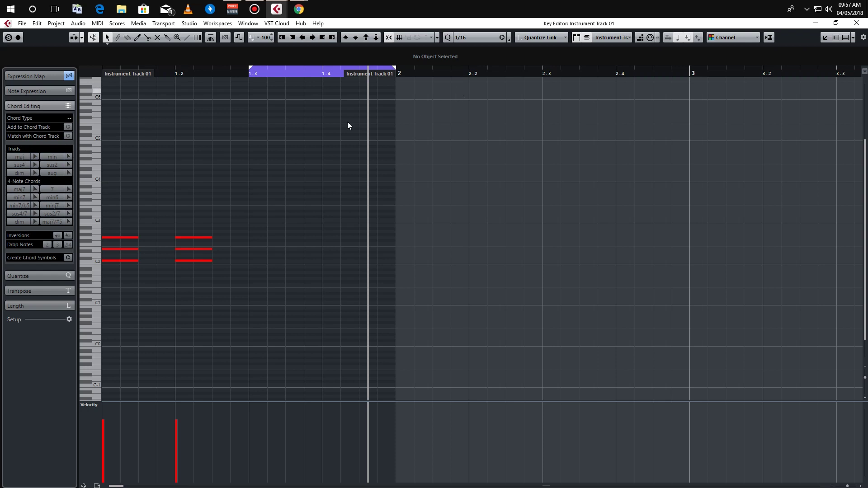
Step: Insert Chord Editing chords at 1.3, 1.3.2 and 1.3.3, switching major to minor, then arm maj7
{"action": "left_click", "coordinate": [37, 156]}
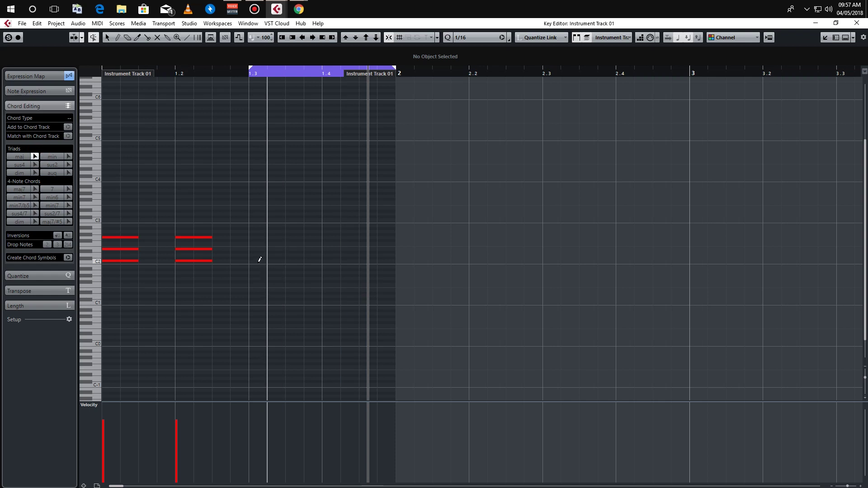
{"action": "left_click", "coordinate": [257, 259]}
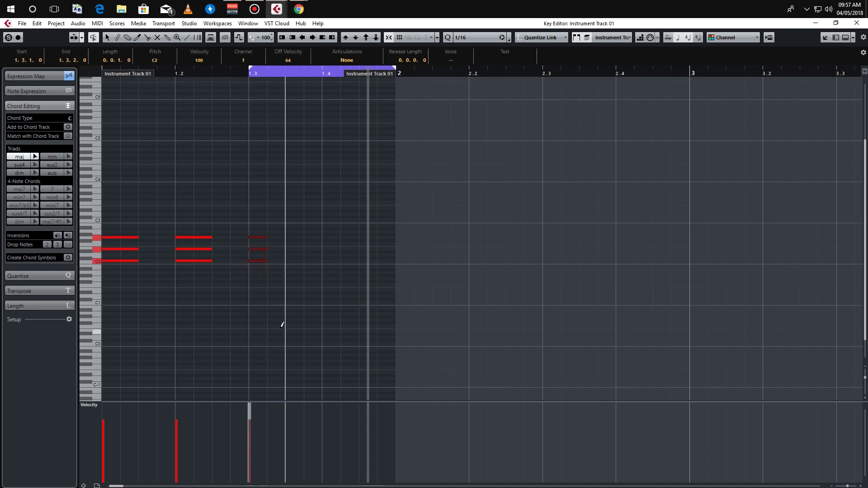
{"action": "left_click", "coordinate": [274, 254]}
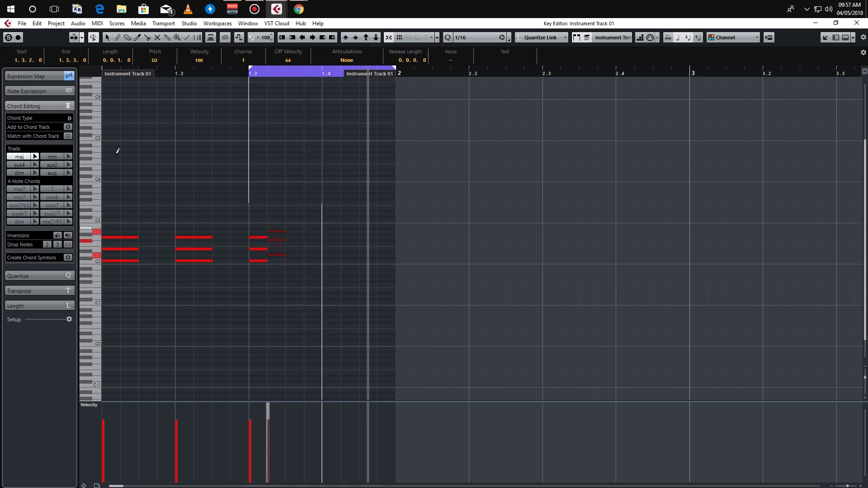
{"action": "left_click", "coordinate": [65, 157]}
{"action": "left_click", "coordinate": [296, 254]}
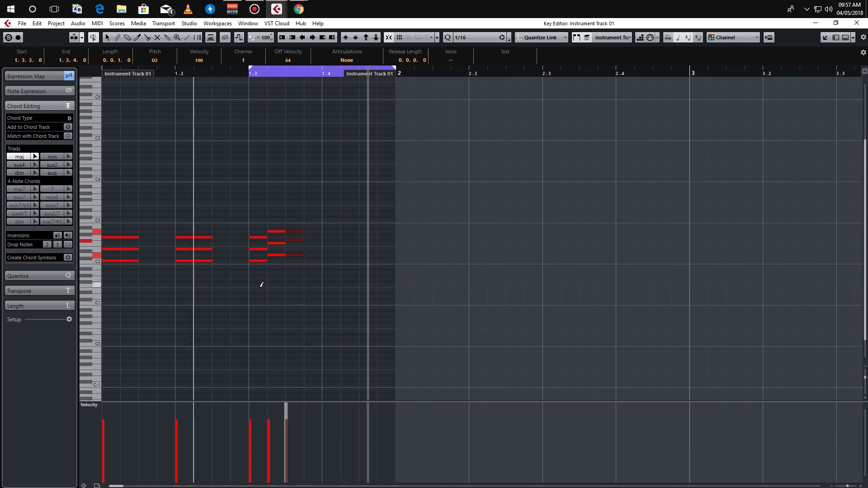
{"action": "scroll", "coordinate": [213, 285], "scroll_direction": "up", "scroll_amount": 1}
{"action": "scroll", "coordinate": [203, 297], "scroll_direction": "up", "scroll_amount": 1}
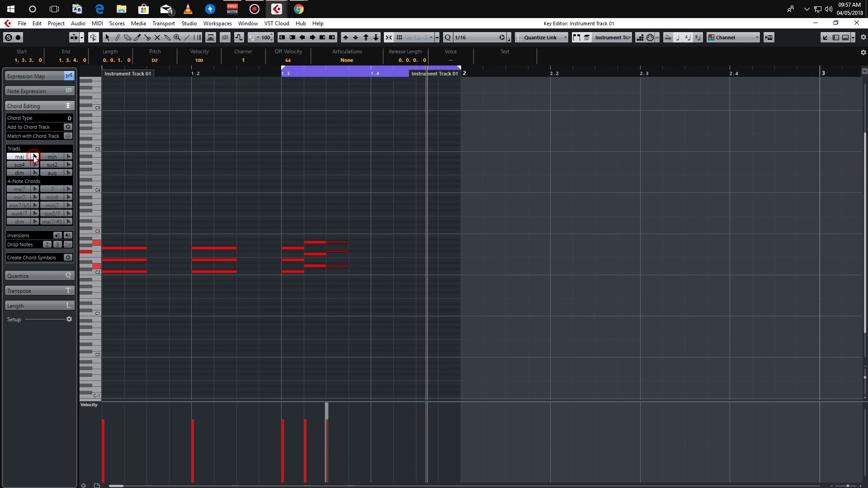
{"action": "left_click", "coordinate": [34, 189]}
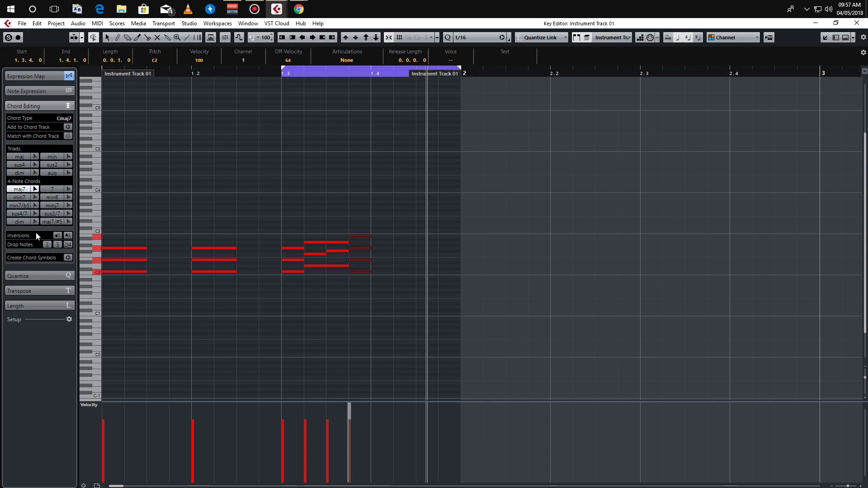
{"action": "key", "text": "h"}
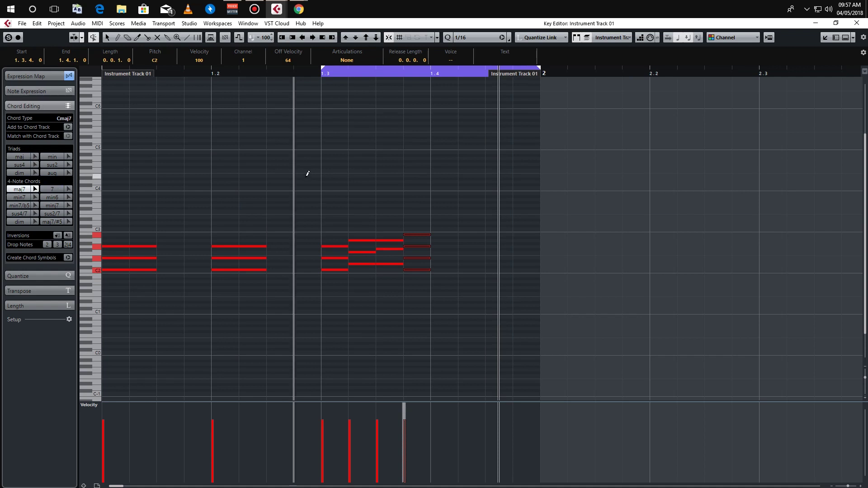
Step: Select the first chord and loop playback over beat 1.1–1.2
{"action": "key", "text": "1"}
{"action": "left_click", "coordinate": [254, 198]}
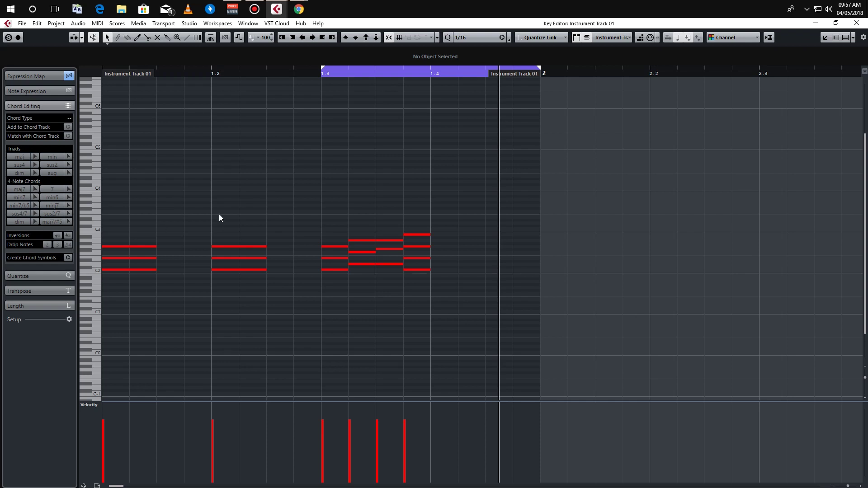
{"action": "scroll", "coordinate": [248, 149], "scroll_direction": "up", "scroll_amount": 3}
{"action": "left_click_drag", "start_coordinate": [176, 219], "coordinate": [143, 340]}
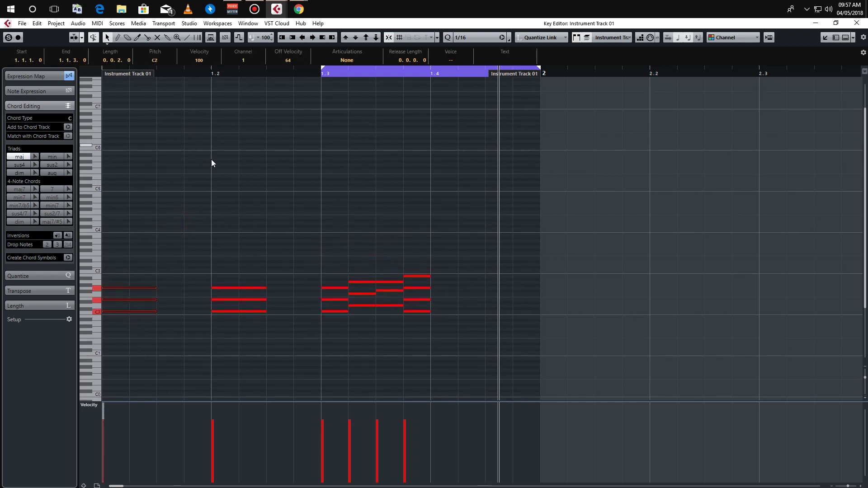
{"action": "left_click_drag", "start_coordinate": [199, 74], "coordinate": [144, 76]}
{"action": "key", "text": "space"}
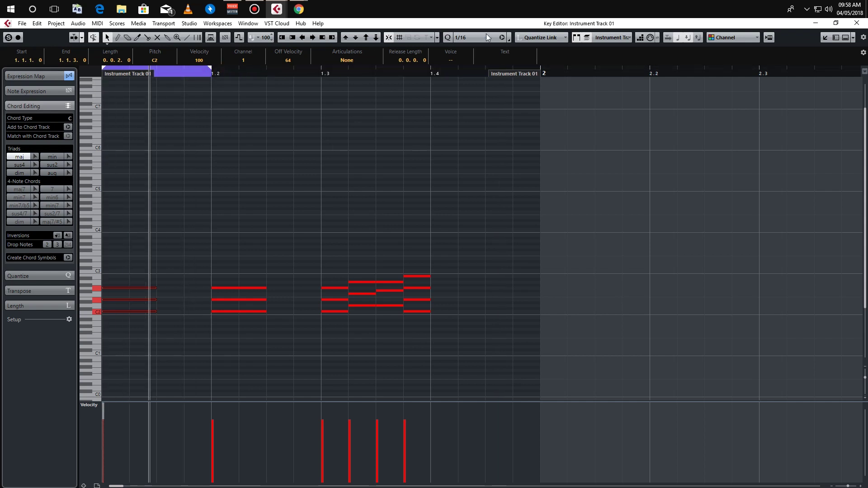
Step: Invert the C chord upward five times, then back down to root position C2–E2–G2
{"action": "left_click", "coordinate": [67, 236]}
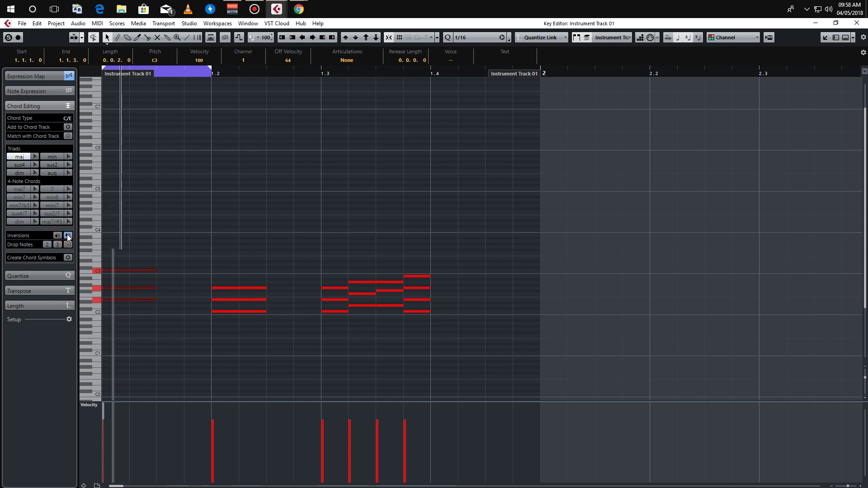
{"action": "left_click", "coordinate": [68, 236]}
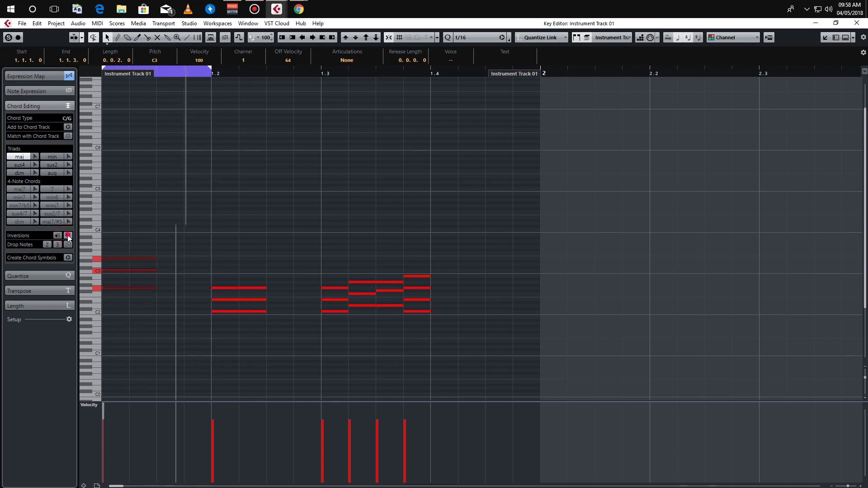
{"action": "left_click", "coordinate": [68, 236]}
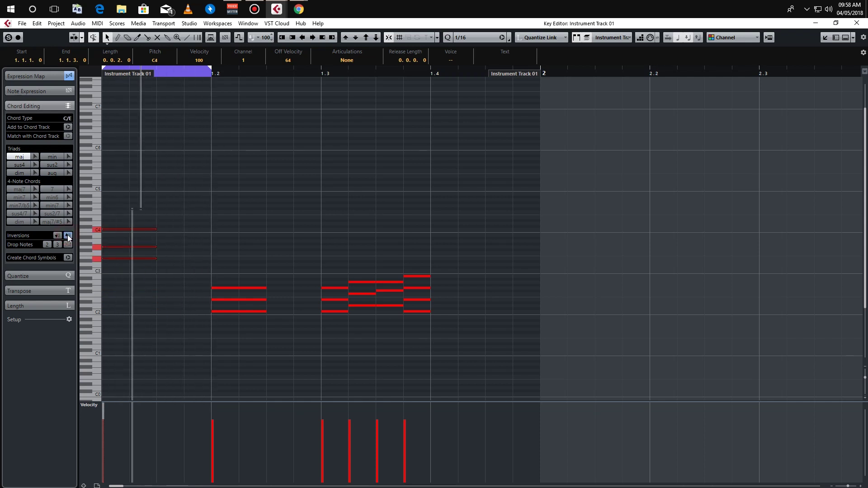
{"action": "left_click", "coordinate": [68, 236]}
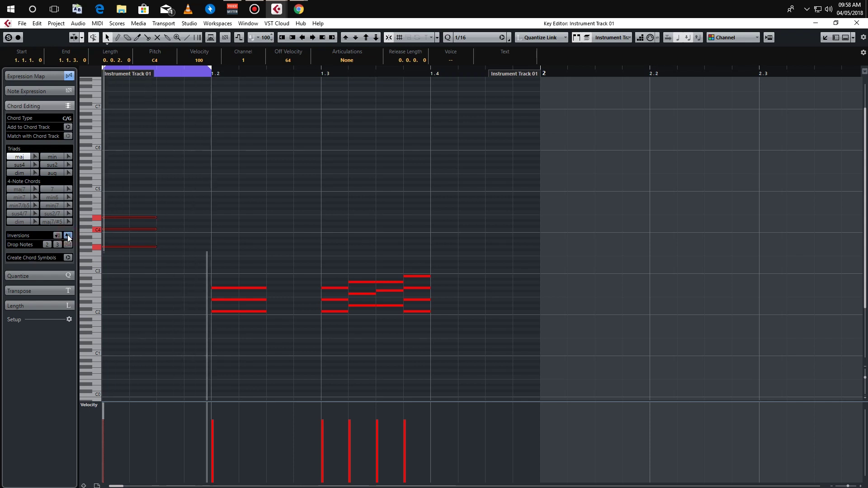
{"action": "left_click", "coordinate": [68, 235]}
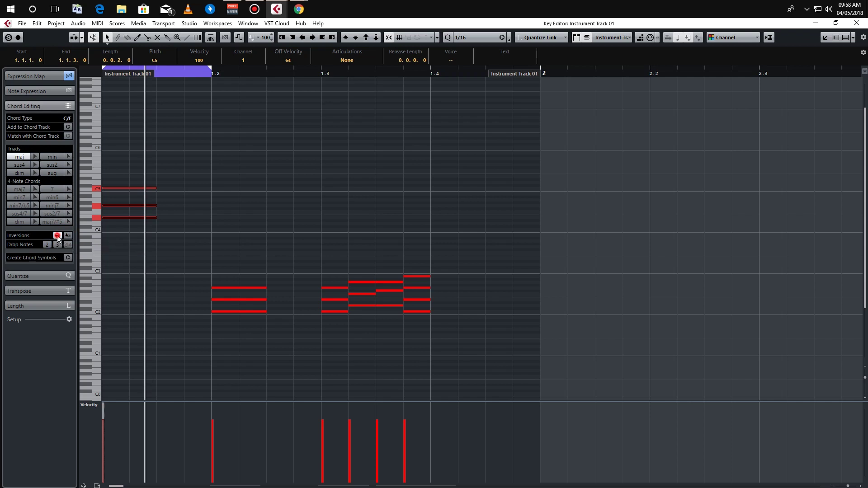
{"action": "left_click", "coordinate": [58, 236]}
{"action": "left_click", "coordinate": [58, 236]}
{"action": "left_click", "coordinate": [57, 235]}
{"action": "left_click", "coordinate": [58, 236]}
{"action": "left_click", "coordinate": [57, 236]}
{"action": "left_click", "coordinate": [58, 236]}
{"action": "left_click", "coordinate": [58, 236]}
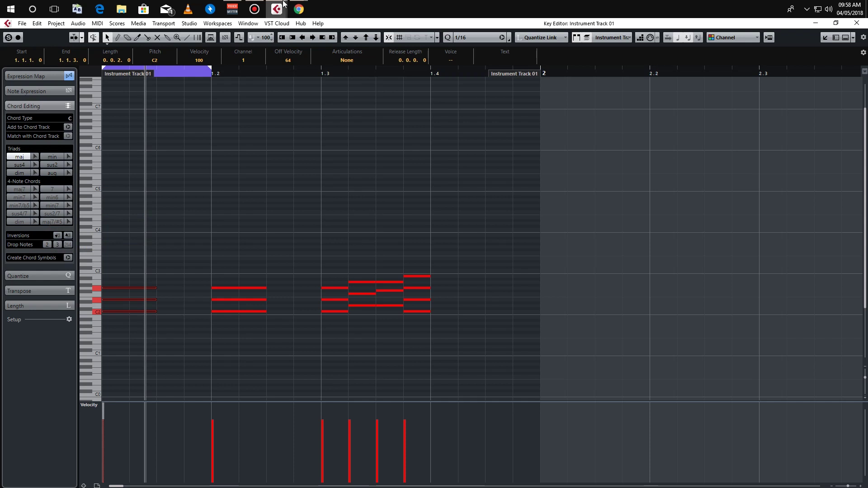
{"action": "mouse_move", "coordinate": [284, 4]}
Step: Delete the notes from beat 1.2 to 1.4 and lengthen the first chord to beat 1.2
{"action": "left_click_drag", "start_coordinate": [170, 234], "coordinate": [452, 317]}
{"action": "key", "text": "Delete"}
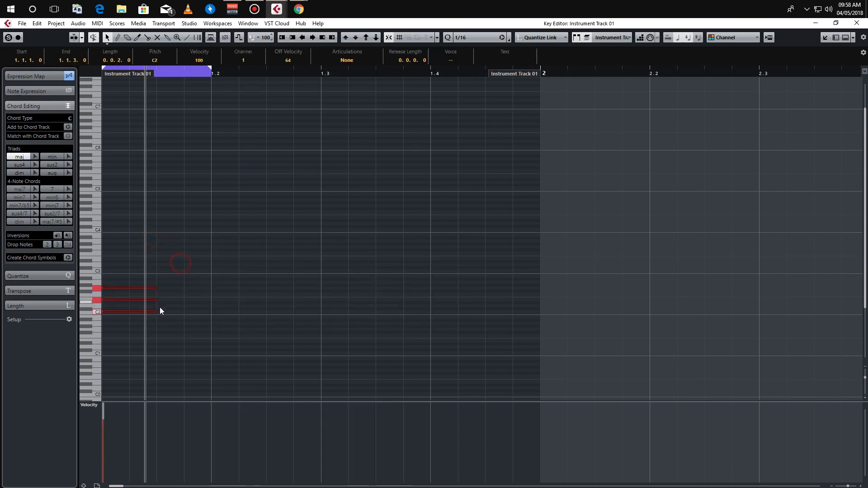
{"action": "left_click", "coordinate": [155, 312]}
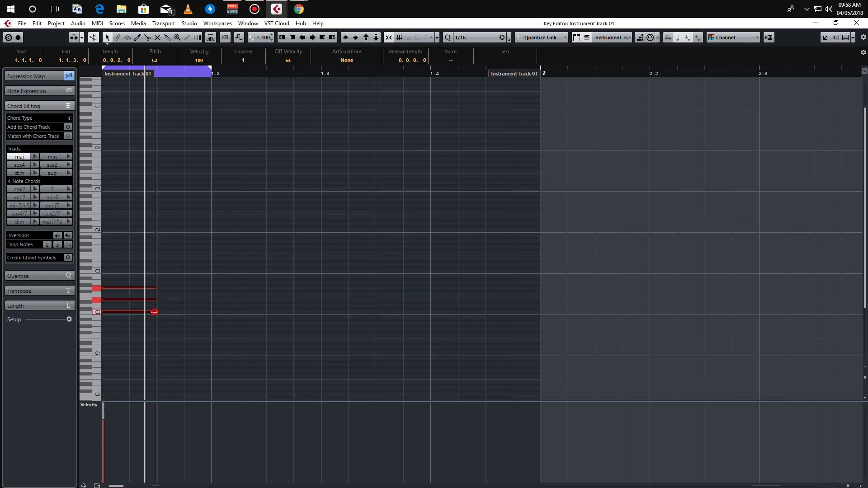
{"action": "left_click_drag", "start_coordinate": [154, 312], "coordinate": [200, 307]}
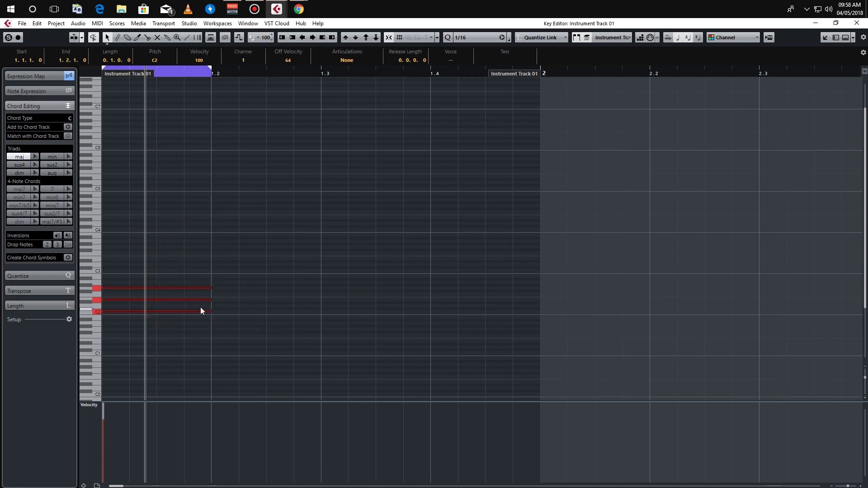
{"action": "left_click", "coordinate": [140, 247]}
Step: Add D3 and C#3 notes spanning the first beat and select all five chord notes
{"action": "left_click", "coordinate": [107, 265], "text": "alt"}
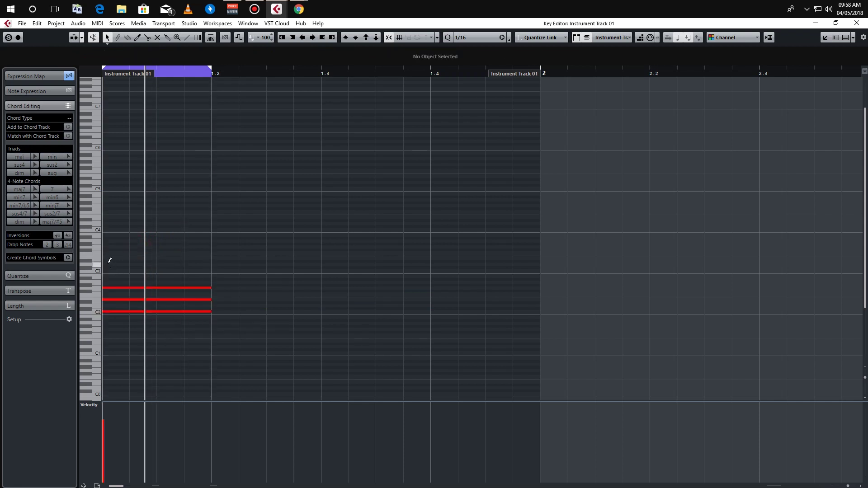
{"action": "left_click_drag", "start_coordinate": [196, 258], "coordinate": [215, 231]}
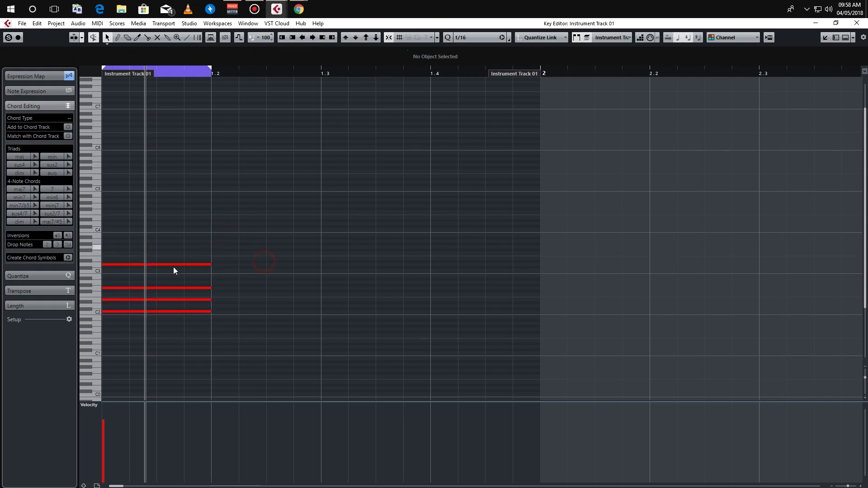
{"action": "mouse_move", "coordinate": [109, 275]}
{"action": "left_mouse_down"}
{"action": "mouse_move", "coordinate": [225, 273]}
{"action": "mouse_move", "coordinate": [253, 262]}
{"action": "left_mouse_up"}
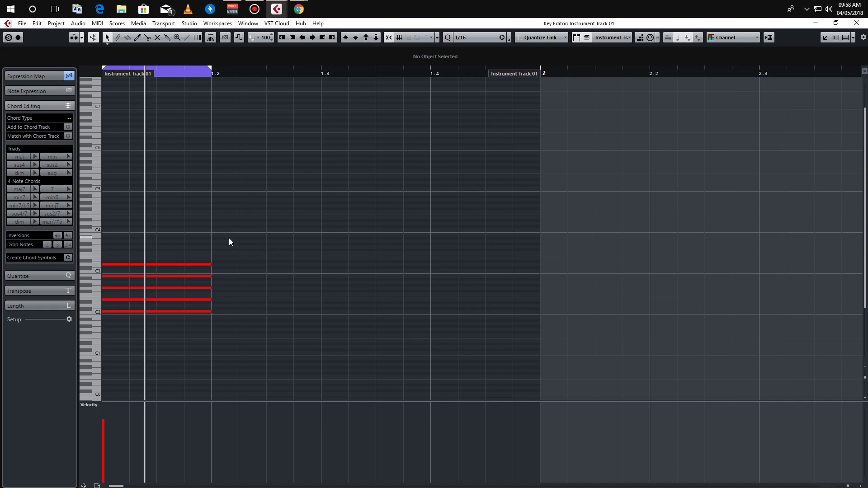
{"action": "left_click_drag", "start_coordinate": [258, 183], "coordinate": [135, 368]}
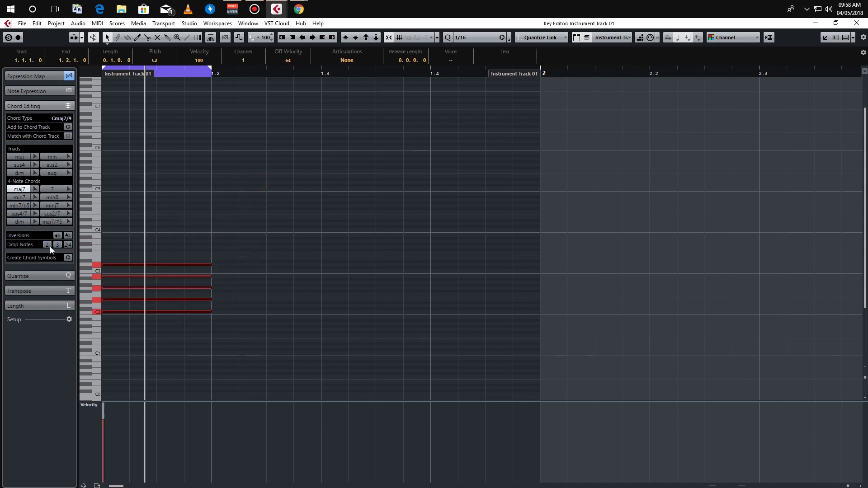
{"action": "left_click", "coordinate": [300, 227]}
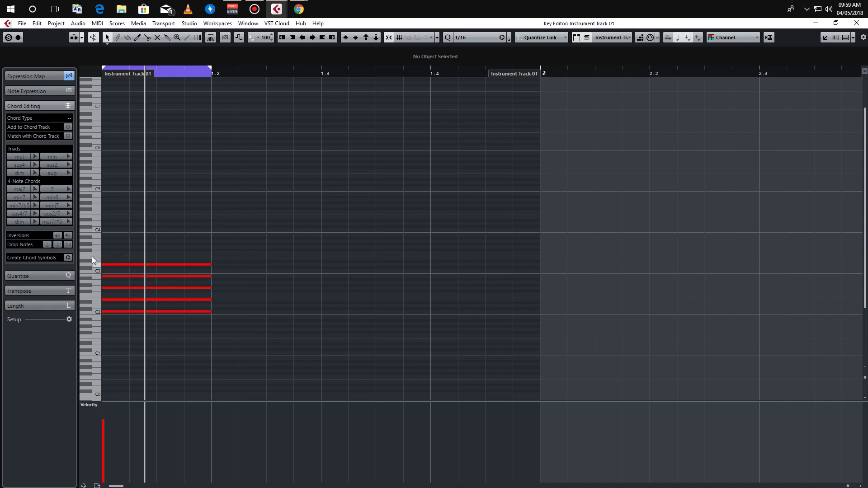
{"action": "left_click", "coordinate": [246, 239]}
Step: Select the five Cmaj7/9 notes, try repeated Drop 2 voicings, then restore the original octaves
{"action": "left_click_drag", "start_coordinate": [102, 243], "coordinate": [180, 325]}
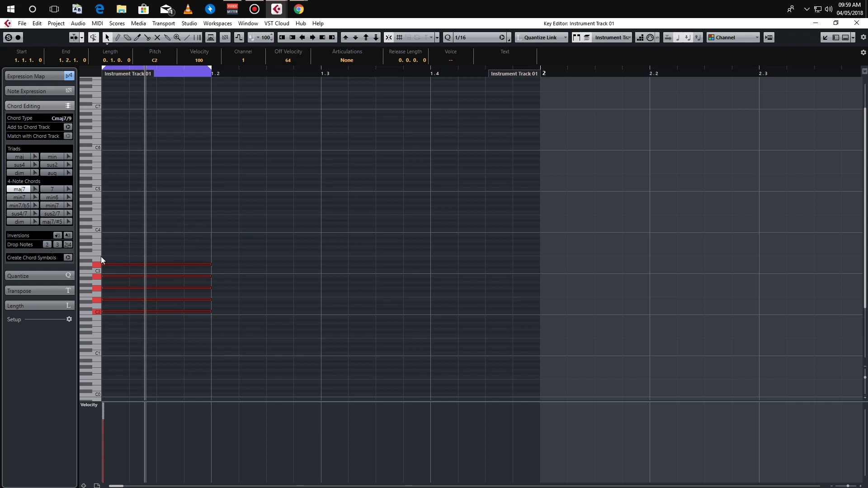
{"action": "left_click", "coordinate": [47, 245]}
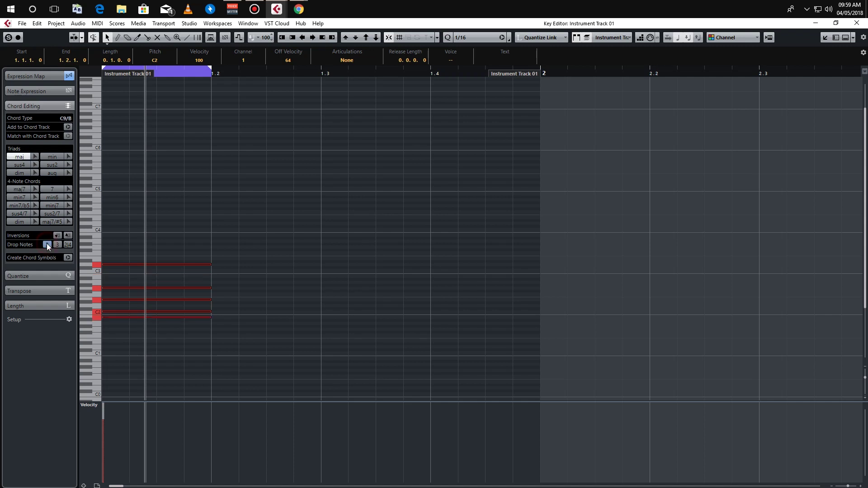
{"action": "left_click", "coordinate": [48, 244]}
{"action": "left_click", "coordinate": [47, 244]}
{"action": "left_click", "coordinate": [47, 244]}
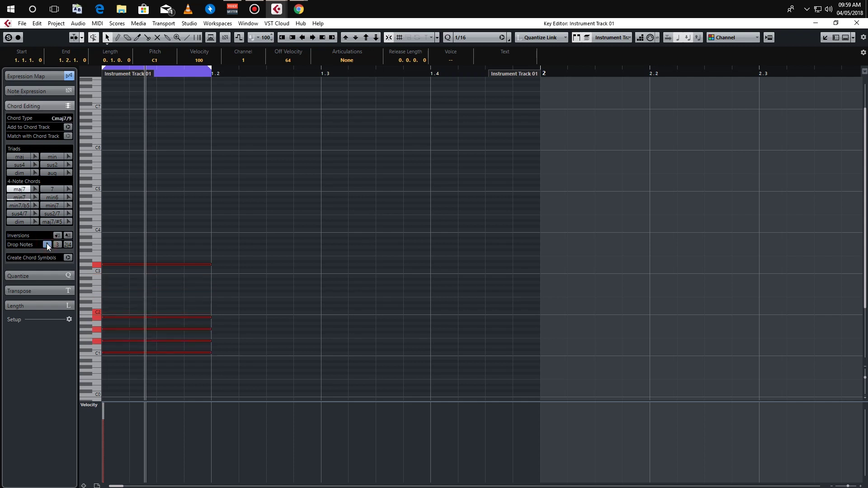
{"action": "left_click", "coordinate": [47, 245]}
{"action": "left_click", "coordinate": [47, 244]}
{"action": "left_click", "coordinate": [47, 244]}
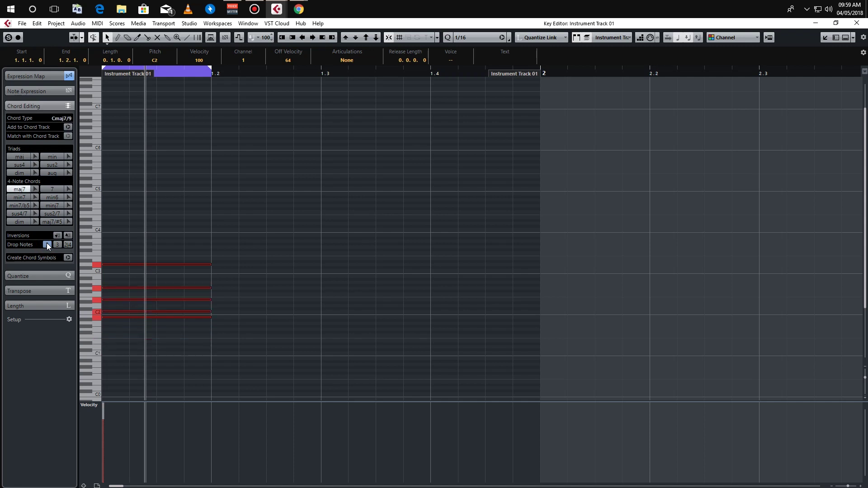
{"action": "left_click", "coordinate": [47, 244]}
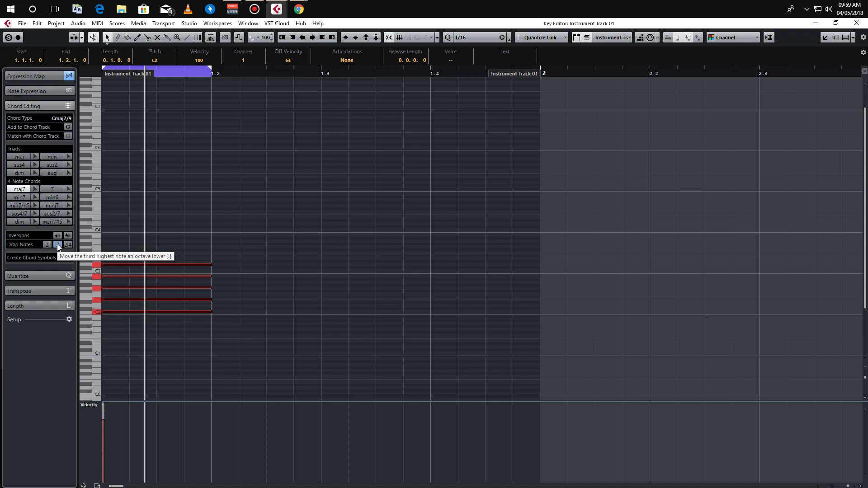
Step: Try Drop 3 and Drop 2/4 voicings of the chord, dropping notes by octaves
{"action": "left_click", "coordinate": [57, 245]}
{"action": "left_click", "coordinate": [58, 245]}
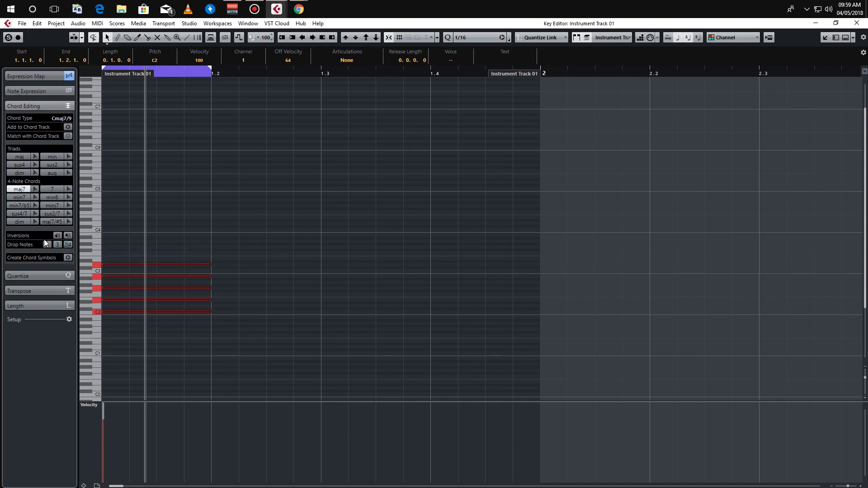
{"action": "left_click", "coordinate": [69, 245]}
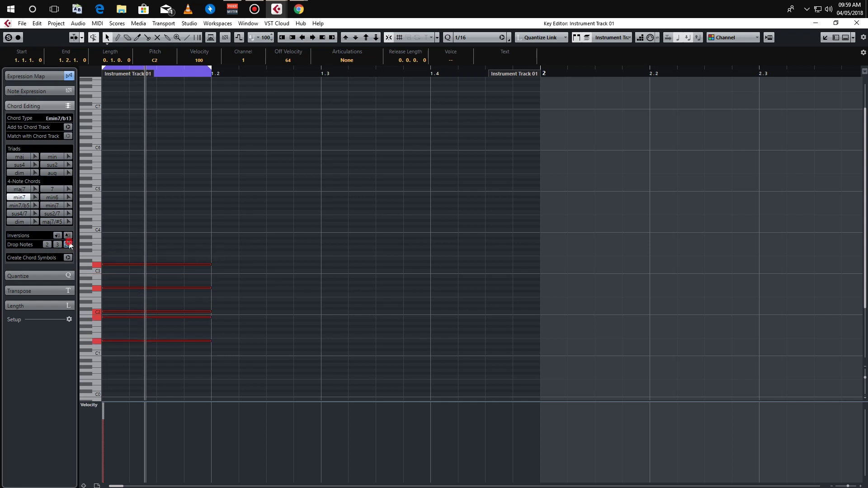
{"action": "left_click", "coordinate": [69, 244]}
{"action": "left_click", "coordinate": [69, 245]}
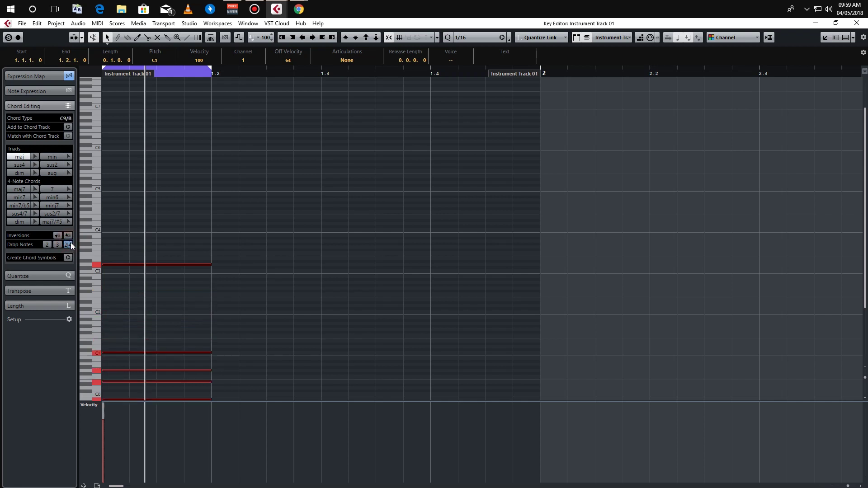
{"action": "scroll", "coordinate": [408, 189], "scroll_direction": "down", "scroll_amount": 3}
{"action": "left_click", "coordinate": [57, 246]}
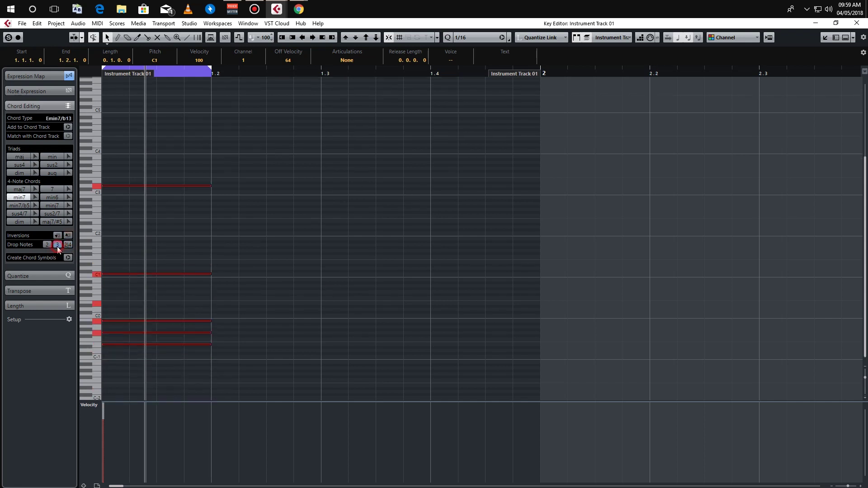
{"action": "left_click", "coordinate": [57, 245]}
{"action": "left_click", "coordinate": [44, 243]}
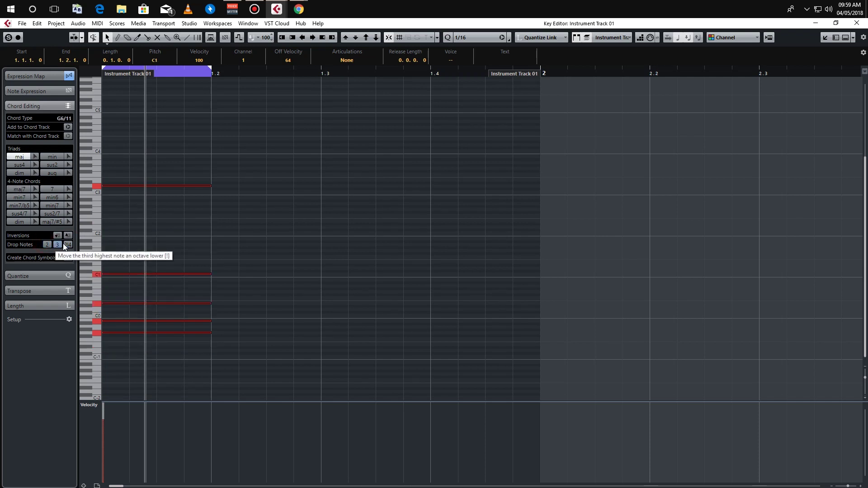
Step: Select all the chord notes and move the whole chord up one octave
{"action": "left_click", "coordinate": [252, 202]}
{"action": "left_click", "coordinate": [192, 75]}
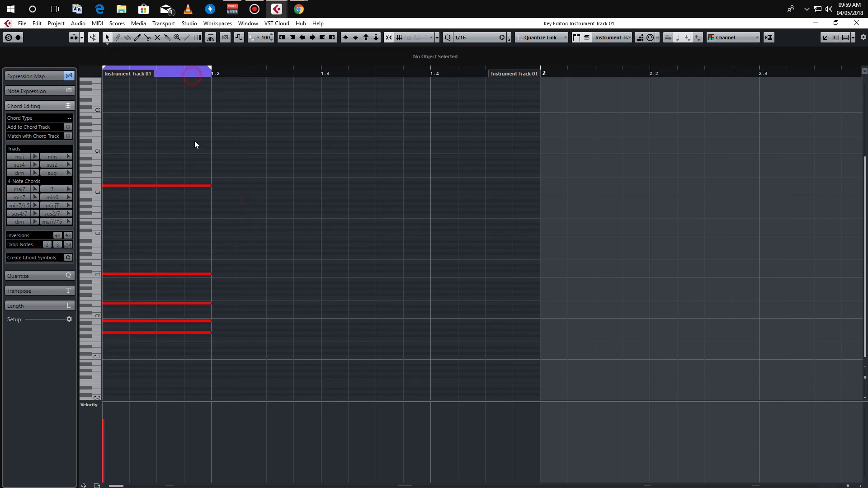
{"action": "left_click_drag", "start_coordinate": [238, 152], "coordinate": [161, 341]}
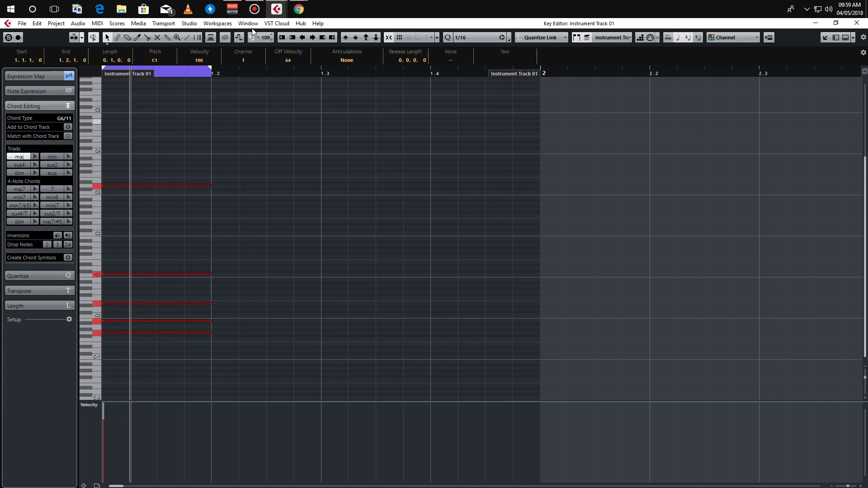
{"action": "left_click", "coordinate": [369, 37]}
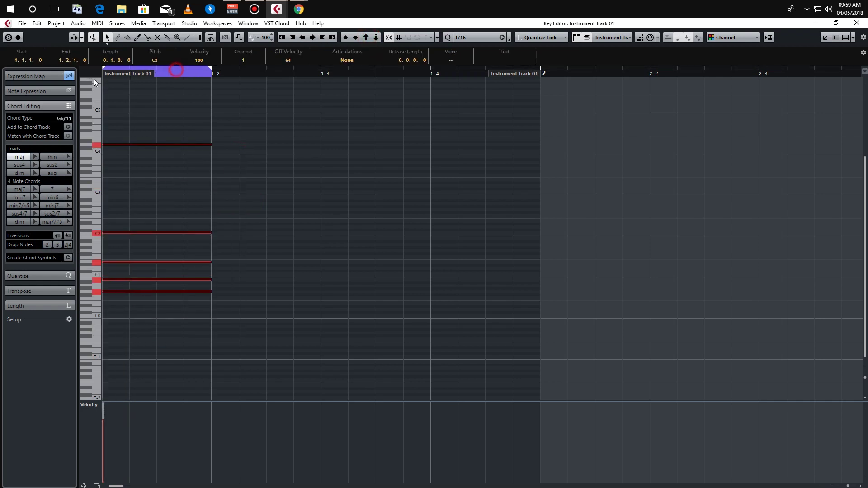
Step: Delete the top C4 note, then the remaining four chord notes
{"action": "left_click_drag", "start_coordinate": [214, 132], "coordinate": [150, 165]}
{"action": "key", "text": "Delete"}
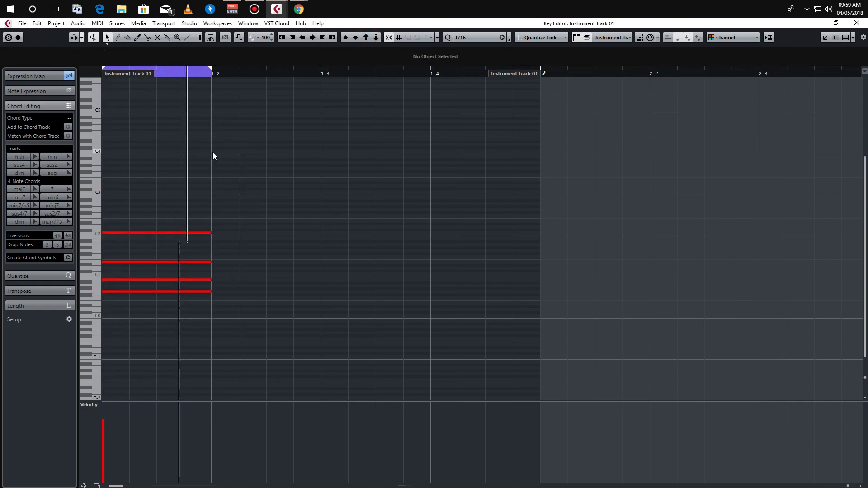
{"action": "left_click_drag", "start_coordinate": [212, 152], "coordinate": [141, 294]}
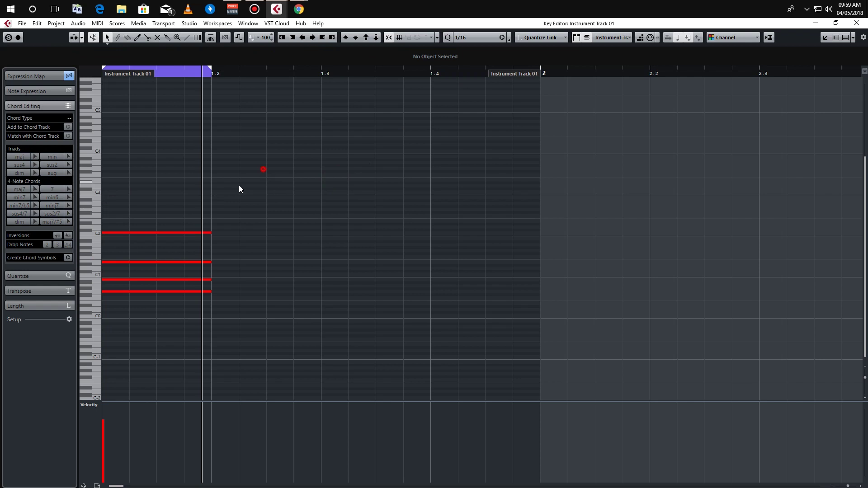
{"action": "key", "text": "Delete"}
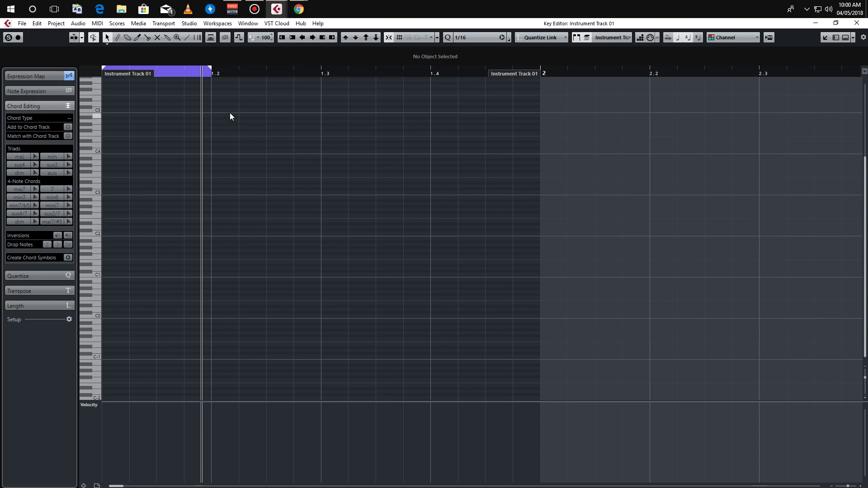
{"action": "left_click", "coordinate": [115, 258]}
Step: Insert a C major triad at C2 with Chord Editing's maj option and lengthen its three notes
{"action": "scroll", "coordinate": [132, 233], "scroll_direction": "up", "scroll_amount": 1}
{"action": "scroll", "coordinate": [175, 246], "scroll_direction": "down", "scroll_amount": 2}
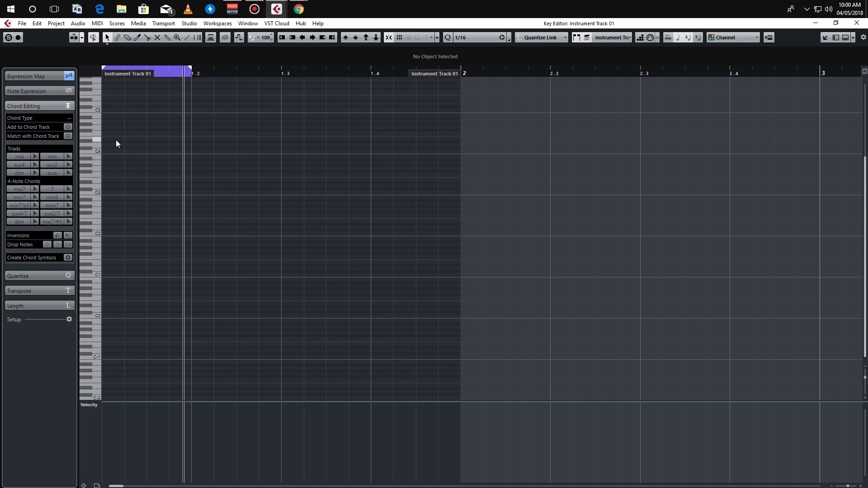
{"action": "left_click", "coordinate": [53, 276]}
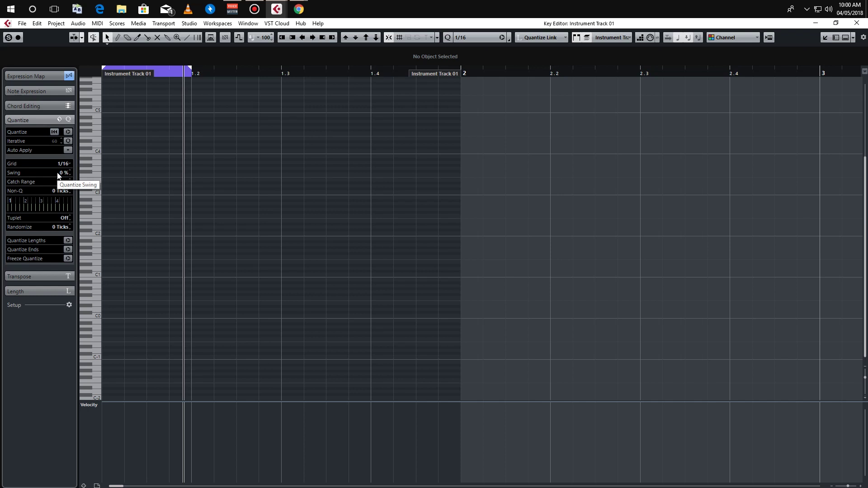
{"action": "left_click", "coordinate": [32, 107]}
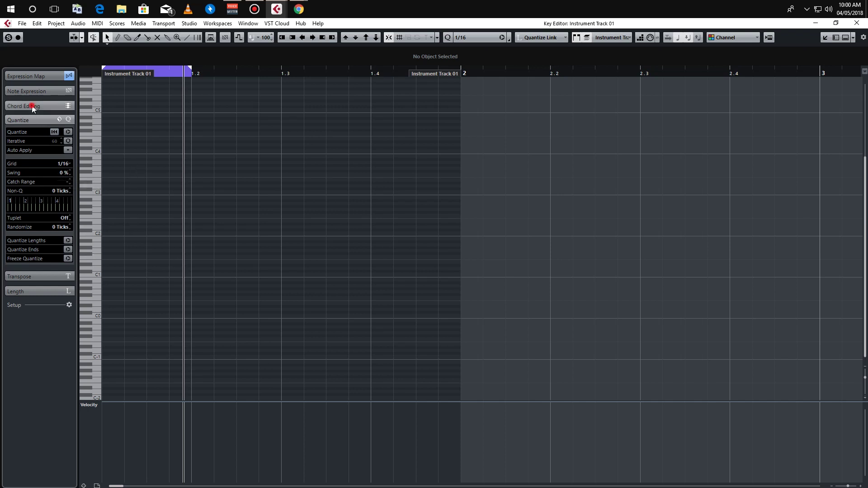
{"action": "left_click", "coordinate": [34, 156]}
{"action": "left_click", "coordinate": [117, 232]}
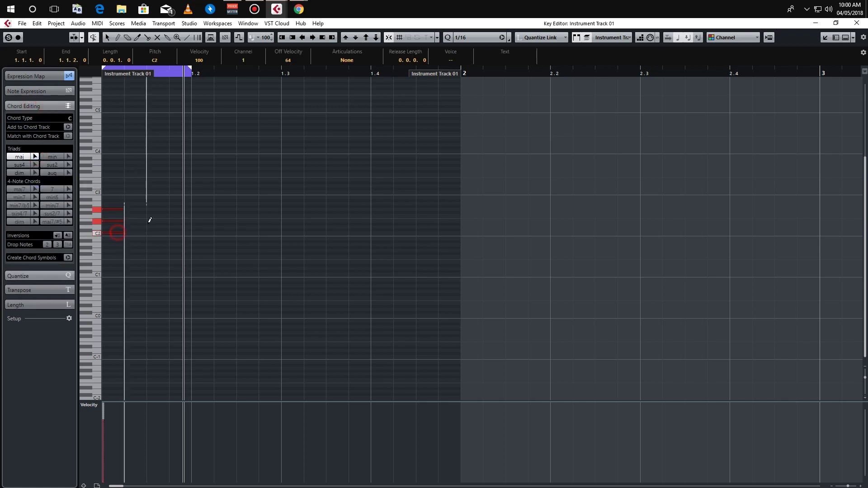
{"action": "key", "text": "h"}
{"action": "key", "text": "h"}
{"action": "key", "text": "h"}
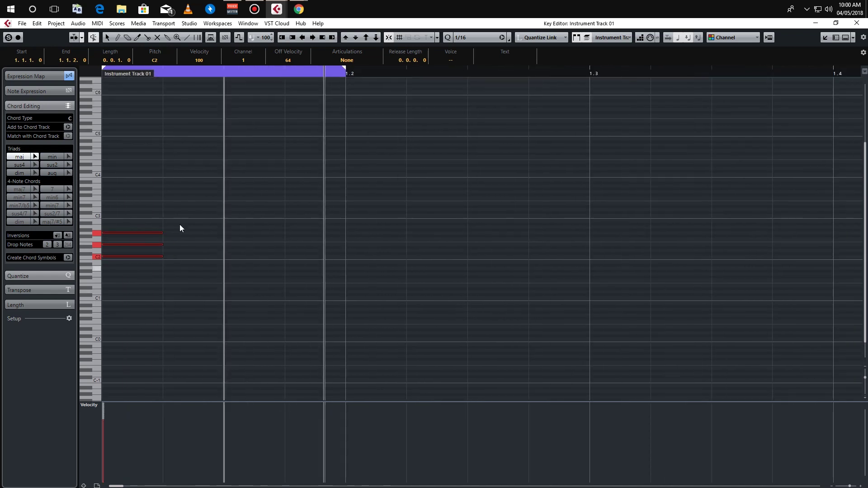
{"action": "left_click_drag", "start_coordinate": [162, 256], "coordinate": [186, 256]}
Step: Select the three chord notes and quantize their lengths to 1/16
{"action": "left_click", "coordinate": [182, 284]}
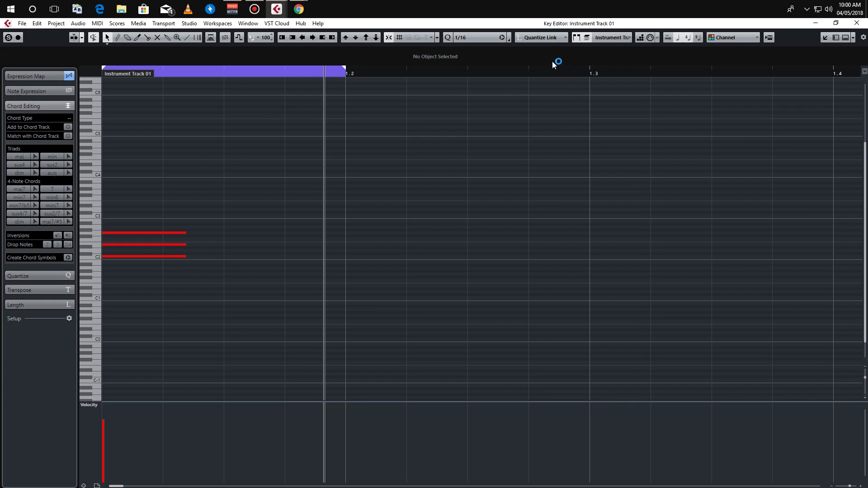
{"action": "left_click", "coordinate": [36, 276]}
{"action": "left_click_drag", "start_coordinate": [237, 186], "coordinate": [142, 325]}
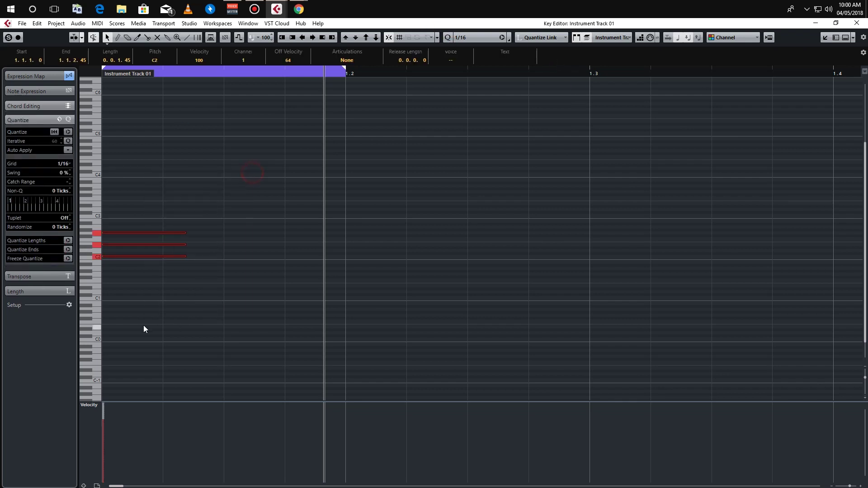
{"action": "left_click_drag", "start_coordinate": [232, 213], "coordinate": [136, 317]}
{"action": "left_click", "coordinate": [68, 241]}
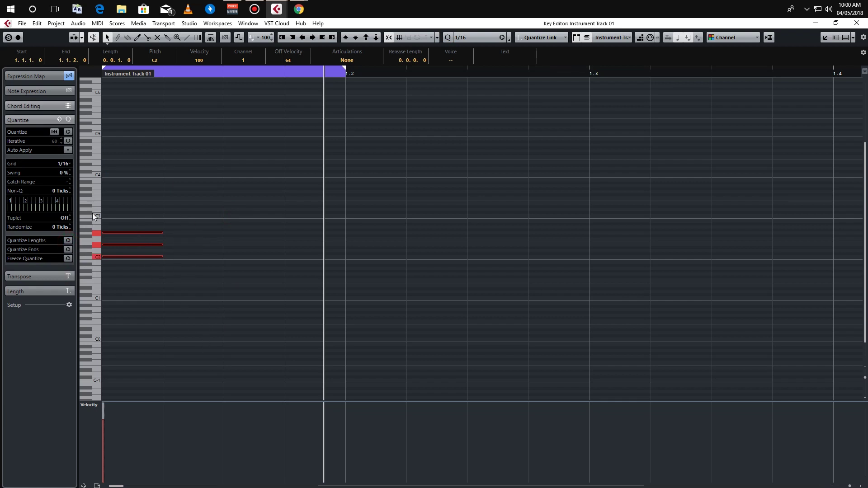
{"action": "left_click", "coordinate": [44, 292]}
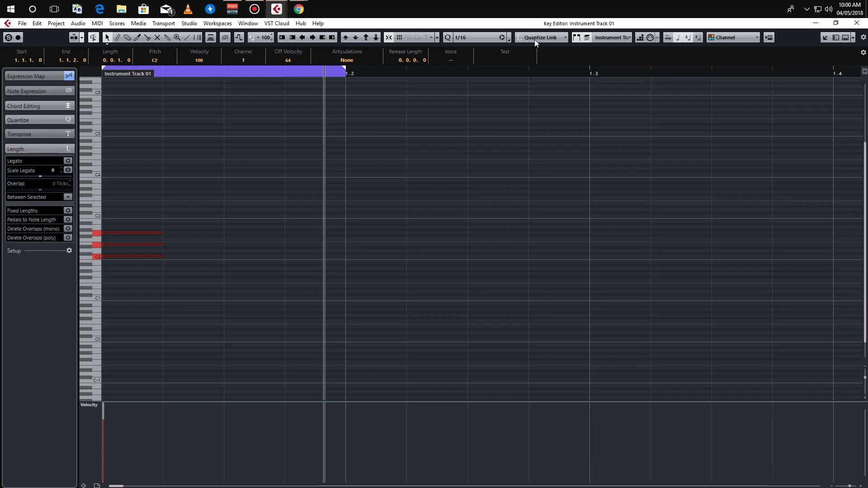
Step: Set the quantize value to 1/32 and give the chord notes that fixed length
{"action": "left_click", "coordinate": [470, 37]}
{"action": "left_click", "coordinate": [497, 99]}
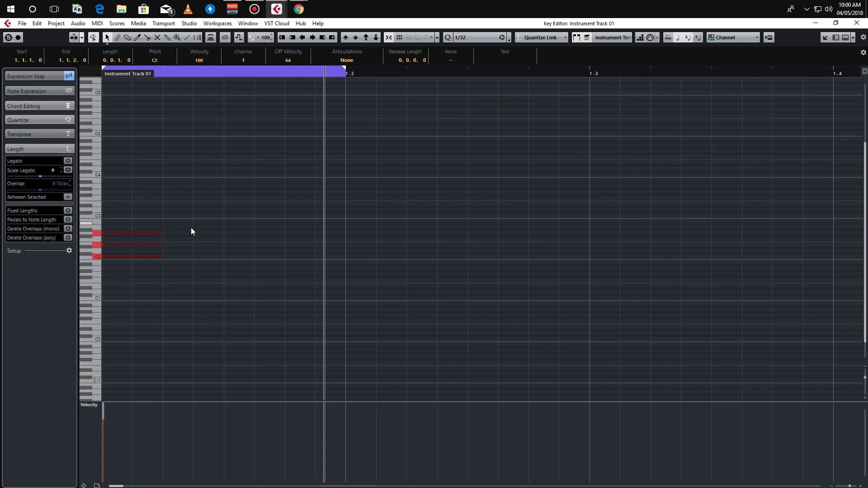
{"action": "left_click", "coordinate": [68, 211]}
Step: Switch quantize to 1/4, fix the notes to quarter-note length, then remove the three notes
{"action": "left_click", "coordinate": [488, 37]}
{"action": "left_click", "coordinate": [503, 58]}
{"action": "left_click", "coordinate": [475, 38]}
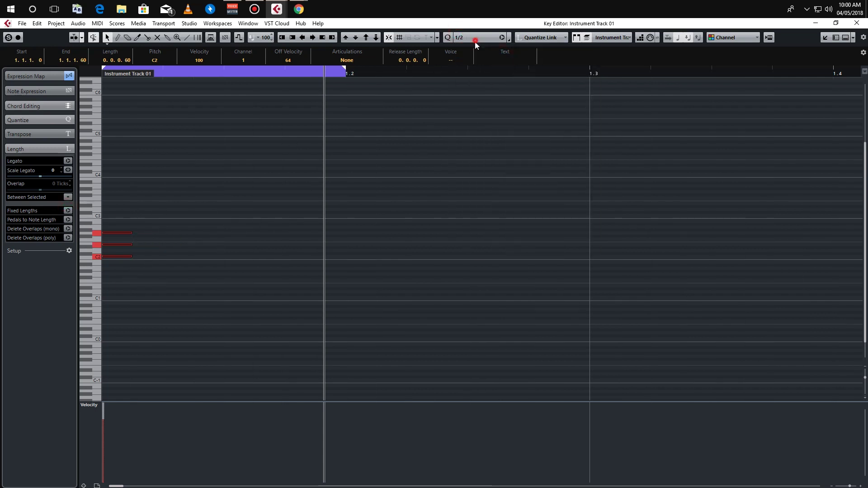
{"action": "left_click", "coordinate": [484, 70]}
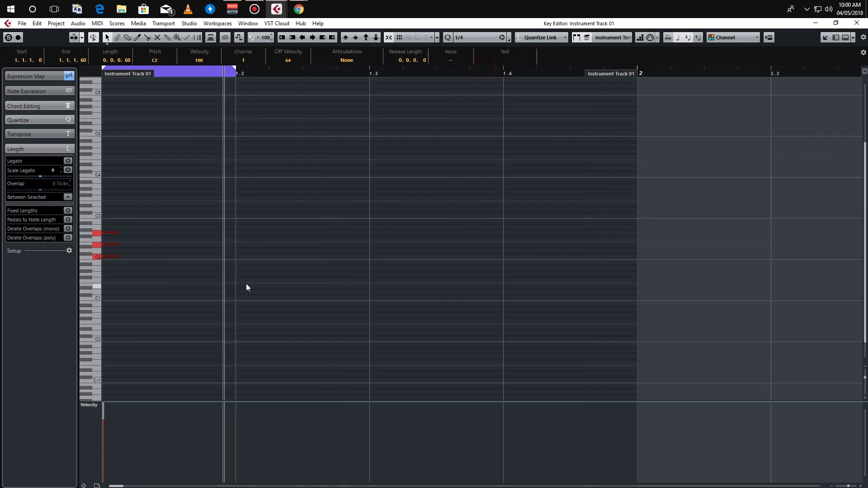
{"action": "left_click", "coordinate": [69, 210]}
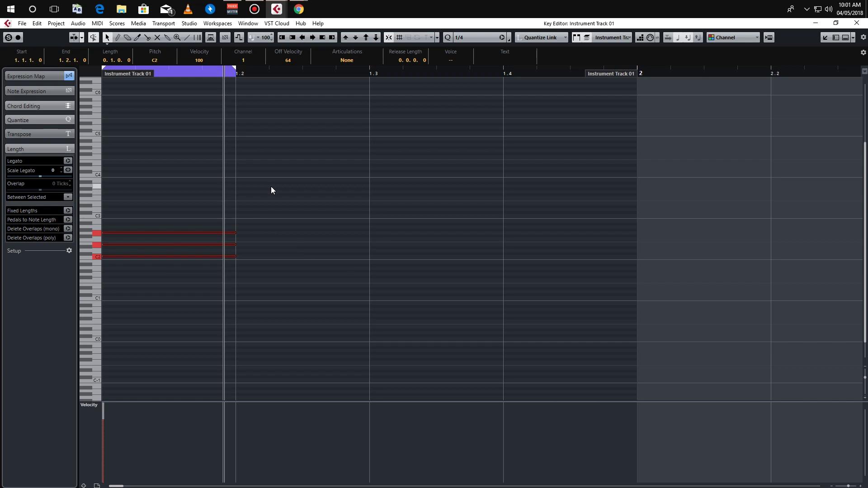
{"action": "left_click", "coordinate": [270, 162]}
{"action": "key", "text": "ctrl+z"}
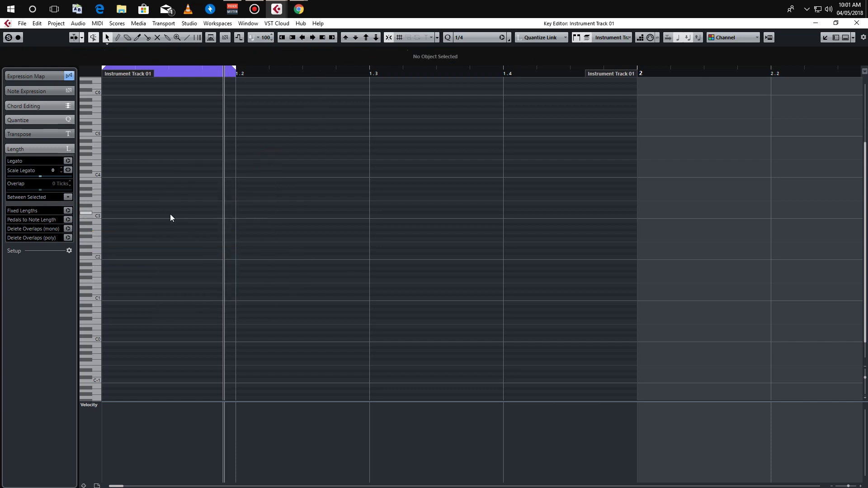
Step: Zoom the note grid out and back in, and extend the locator range to bar 2
{"action": "key", "text": "g"}
{"action": "key", "text": "g"}
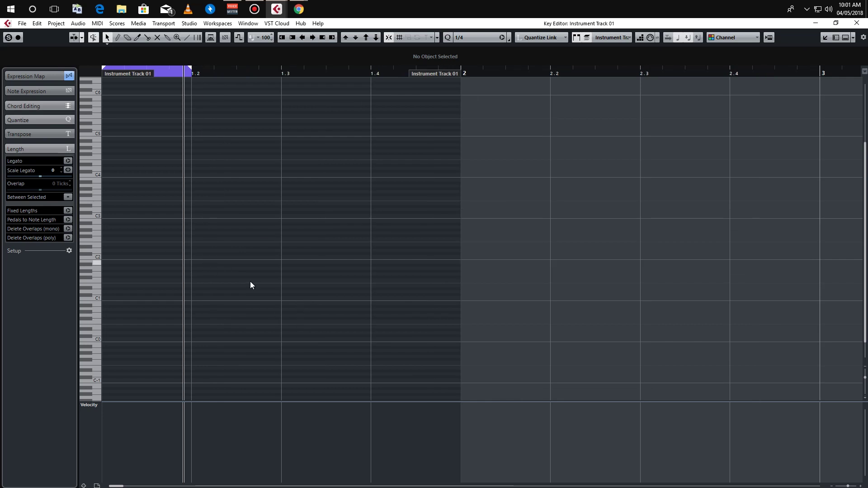
{"action": "scroll", "coordinate": [316, 192], "scroll_direction": "up", "scroll_amount": 3}
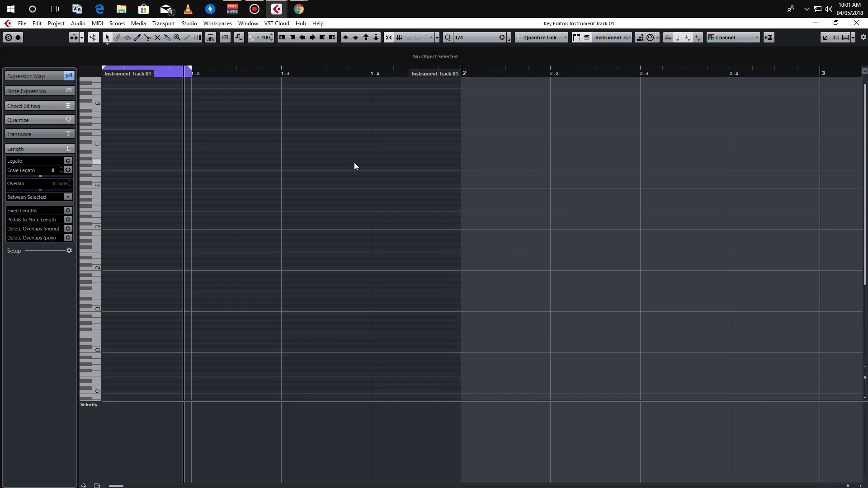
{"action": "key", "text": "h"}
{"action": "key", "text": "h"}
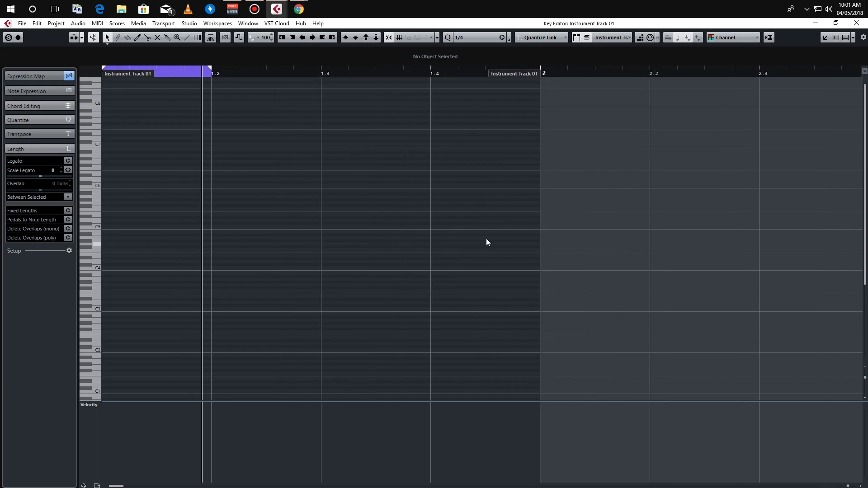
{"action": "left_click", "coordinate": [547, 72], "text": "alt"}
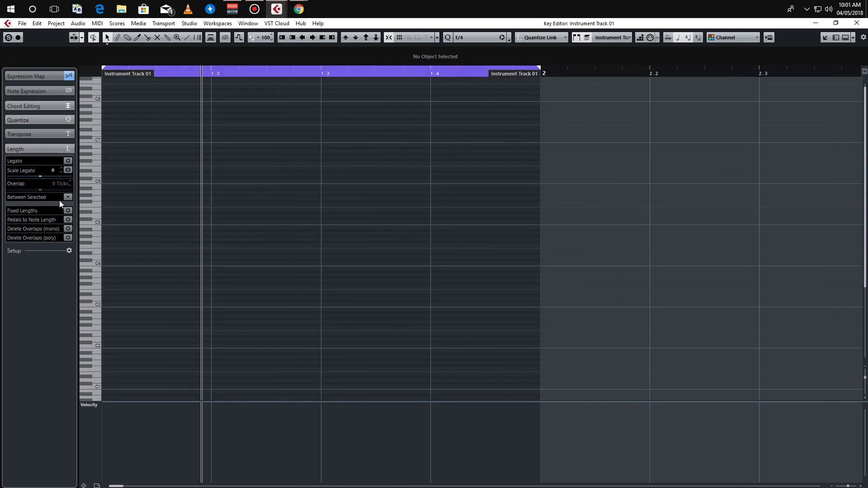
{"action": "left_click", "coordinate": [34, 76]}
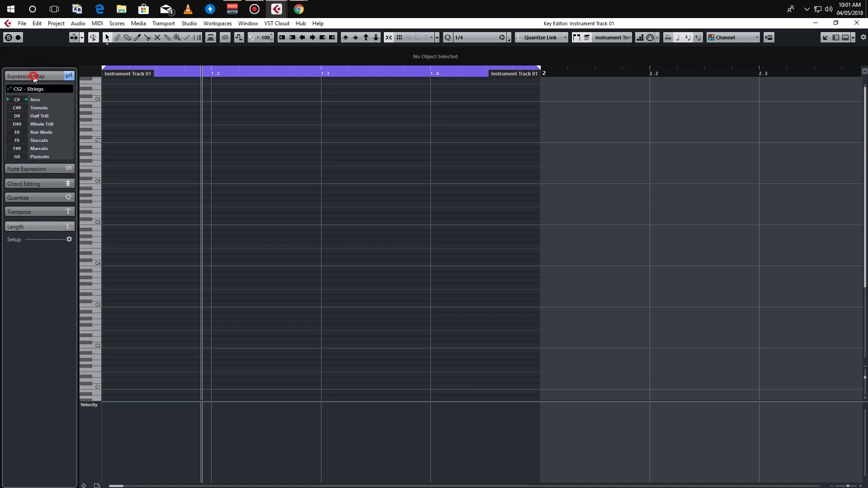
{"action": "left_click", "coordinate": [34, 76]}
Step: Draw trial one-beat notes at F4 and C5, then select and delete them
{"action": "left_click", "coordinate": [121, 245], "text": "alt"}
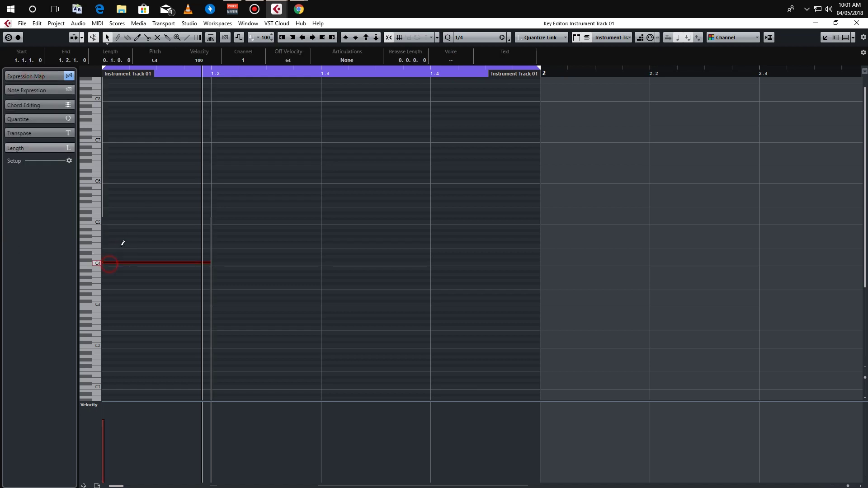
{"action": "left_click", "coordinate": [124, 222], "text": "alt"}
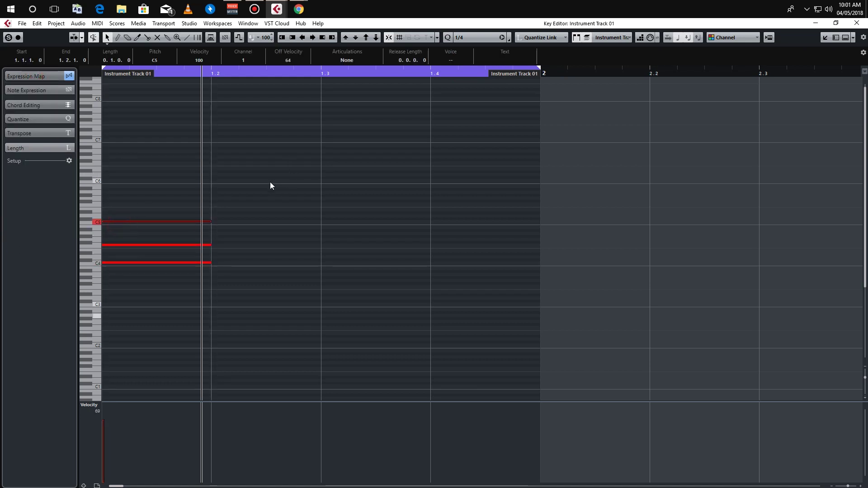
{"action": "left_click_drag", "start_coordinate": [255, 161], "coordinate": [195, 315]}
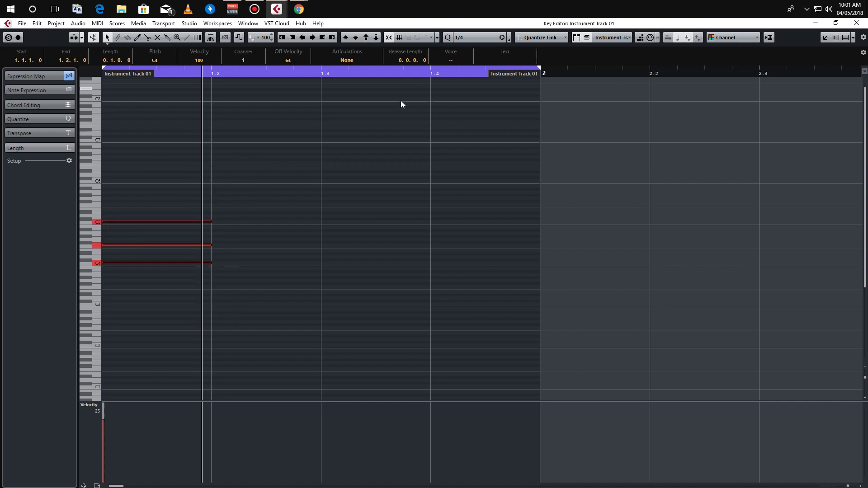
{"action": "key", "text": "Delete"}
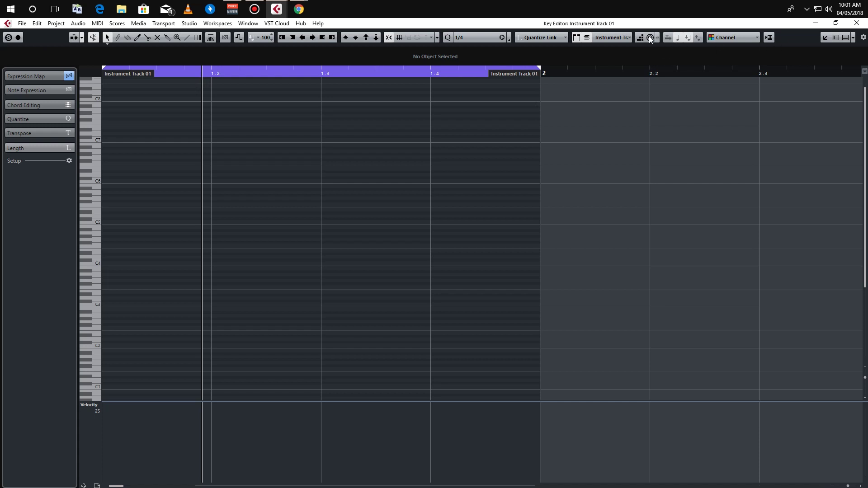
Step: Check the editor's toolbar controls, then show Chord Editing and pick major triads
{"action": "right_click", "coordinate": [734, 39]}
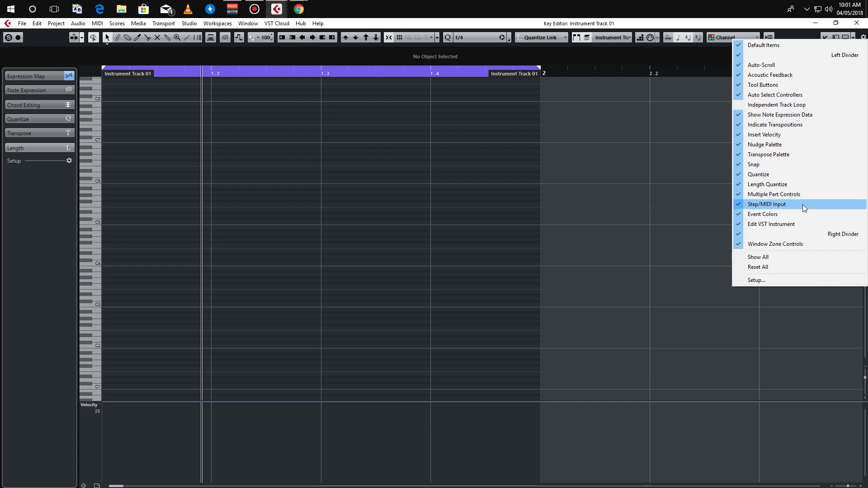
{"action": "left_click", "coordinate": [430, 181]}
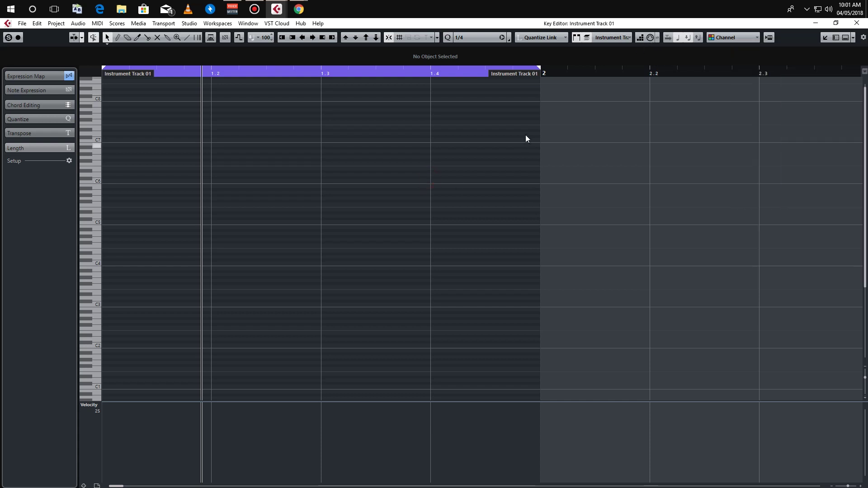
{"action": "left_click", "coordinate": [40, 106]}
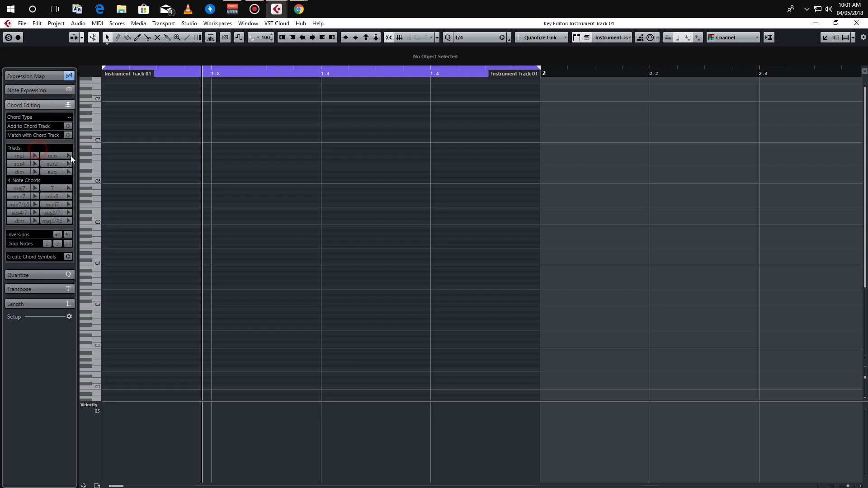
{"action": "left_click", "coordinate": [35, 156]}
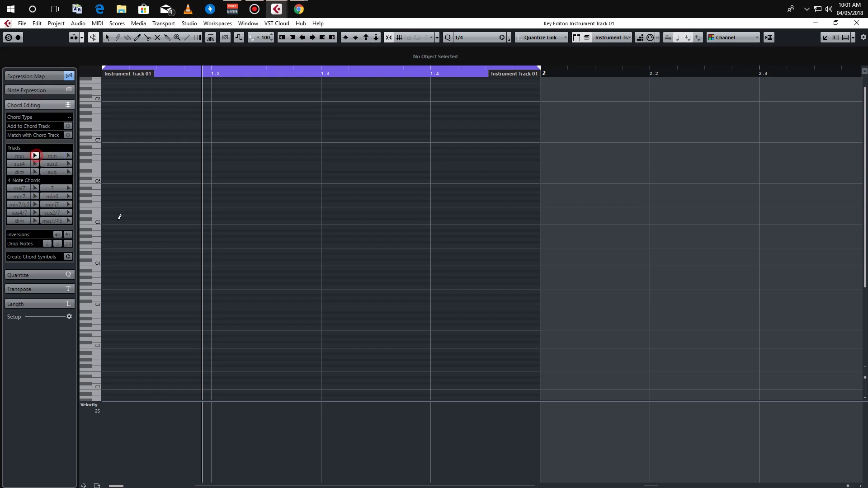
Step: Draw a C major chord at beat 1 and an F major chord at beat 2, then delete both
{"action": "left_click", "coordinate": [114, 264]}
{"action": "left_click", "coordinate": [227, 244]}
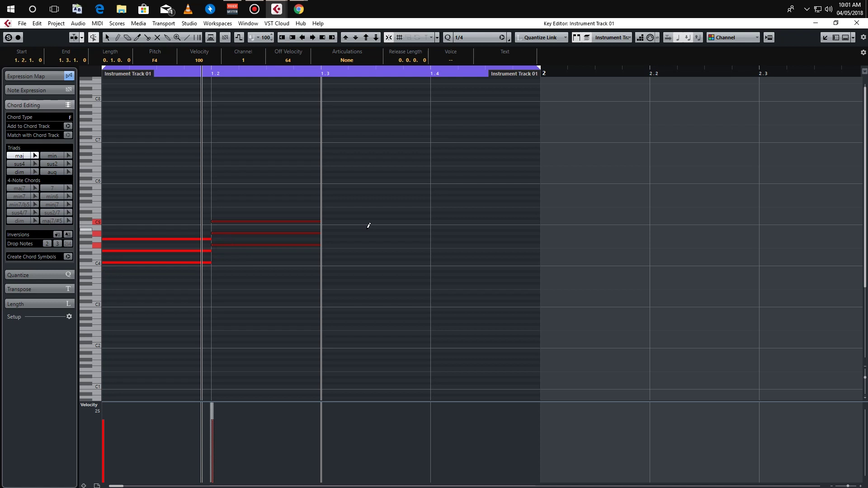
{"action": "key", "text": "1"}
{"action": "left_click_drag", "start_coordinate": [356, 159], "coordinate": [195, 318]}
{"action": "key", "text": "Delete"}
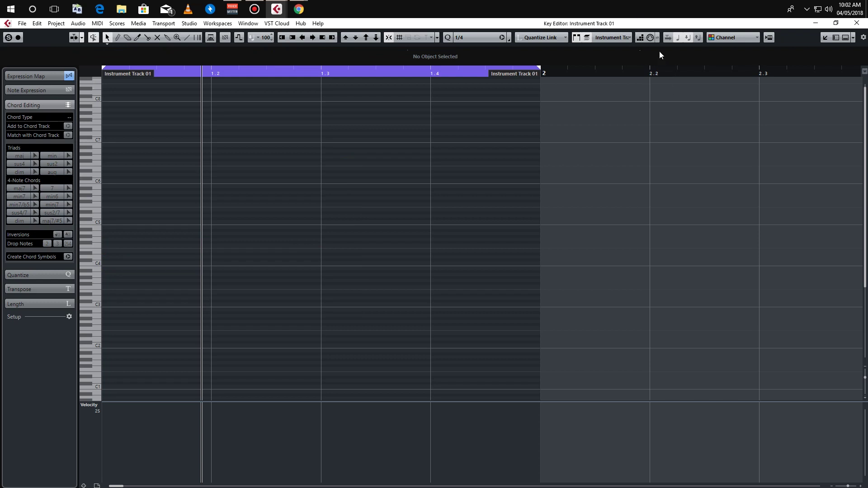
Step: Turn on Step Input, set its start position, and enter the three-note chord at bar 1
{"action": "left_click", "coordinate": [640, 37]}
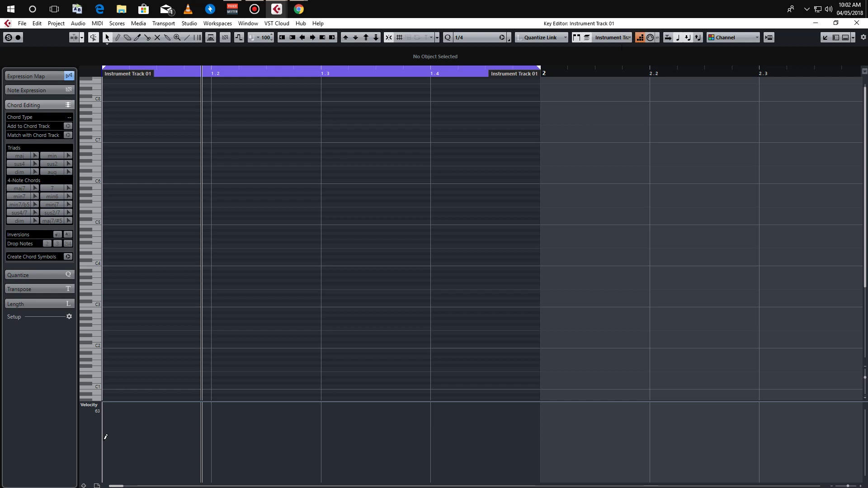
{"action": "left_click", "coordinate": [160, 98]}
{"action": "left_click_drag", "start_coordinate": [213, 119], "coordinate": [102, 138]}
{"action": "left_click", "coordinate": [322, 138]}
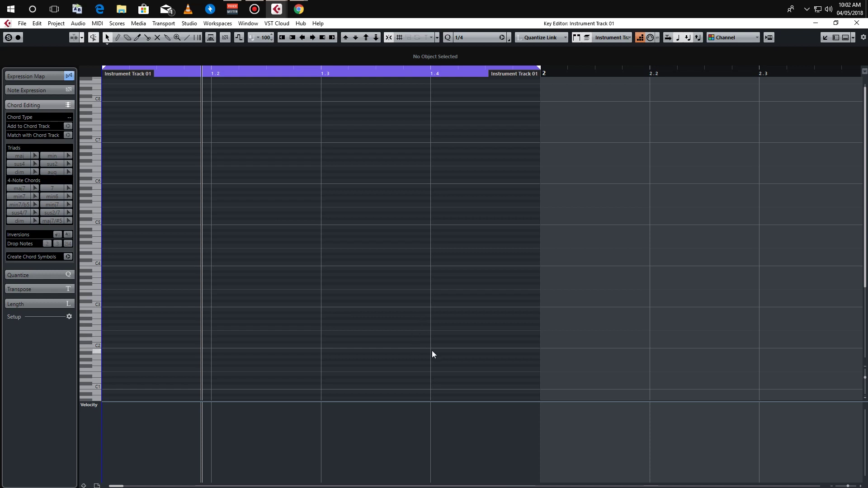
{"action": "key", "text": "KP_Multiply"}
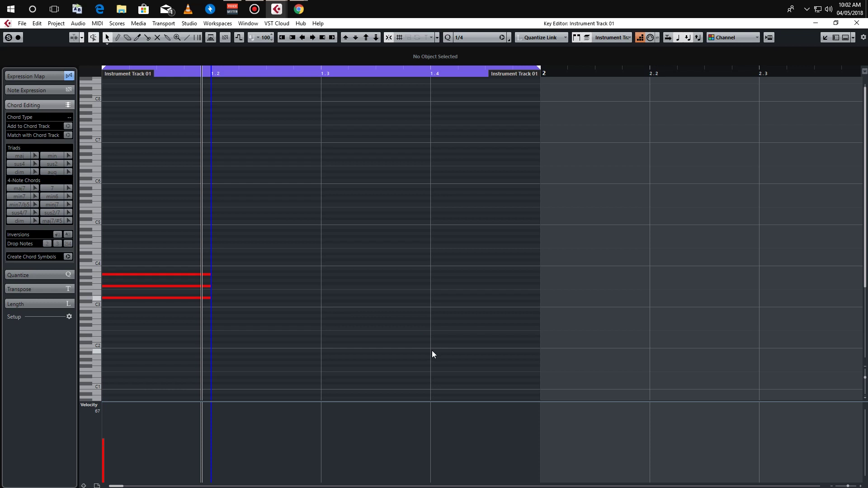
Step: Set the quantize value to 1/16 for the note run and return the playhead to the part start
{"action": "left_click", "coordinate": [473, 38]}
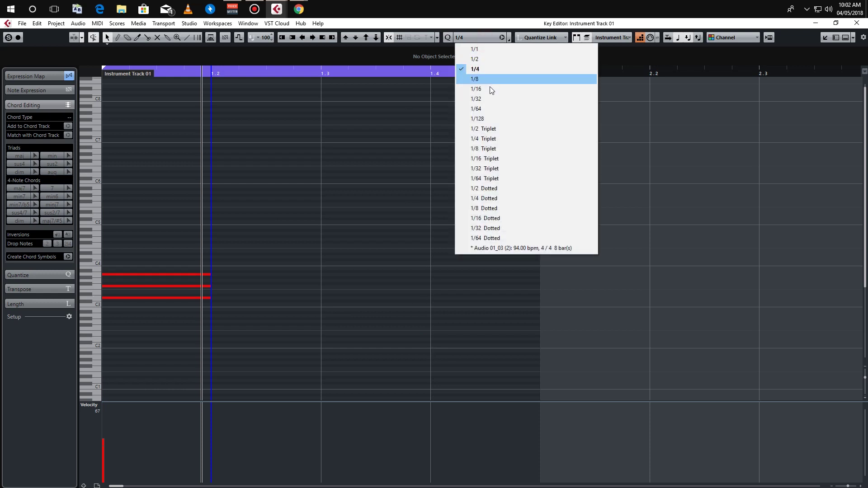
{"action": "left_click", "coordinate": [492, 89]}
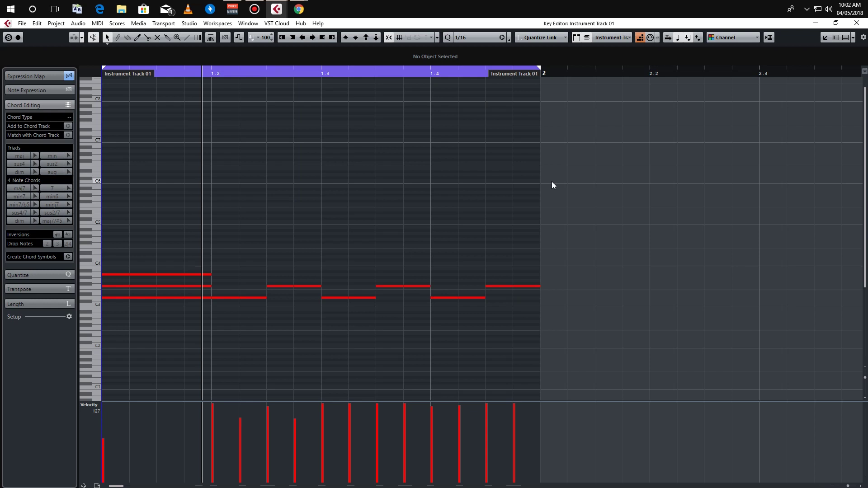
{"action": "key", "text": "Home"}
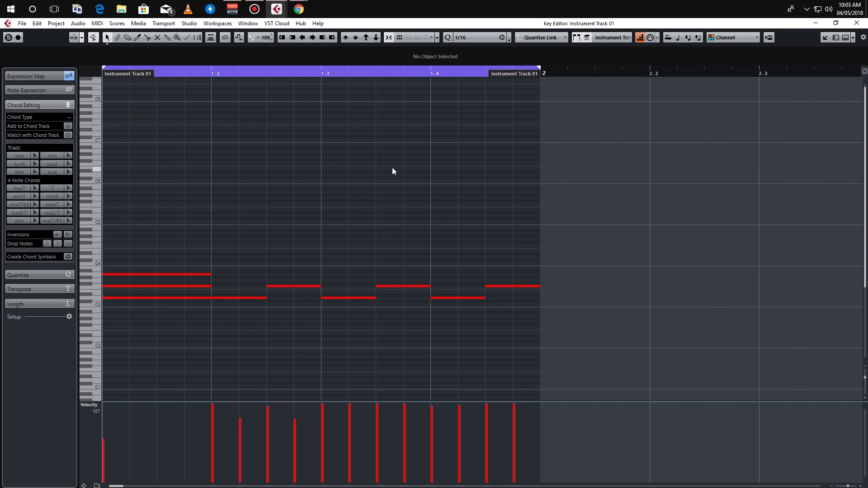
{"action": "left_click", "coordinate": [816, 24]}
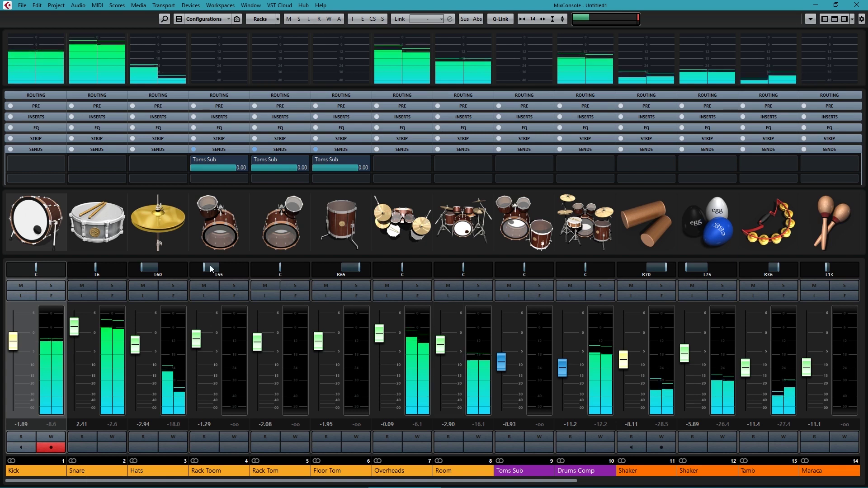
Step: Open the Track Pictures Browser from the Snare channel's track picture in the MixConsole
{"action": "double_click", "coordinate": [97, 223]}
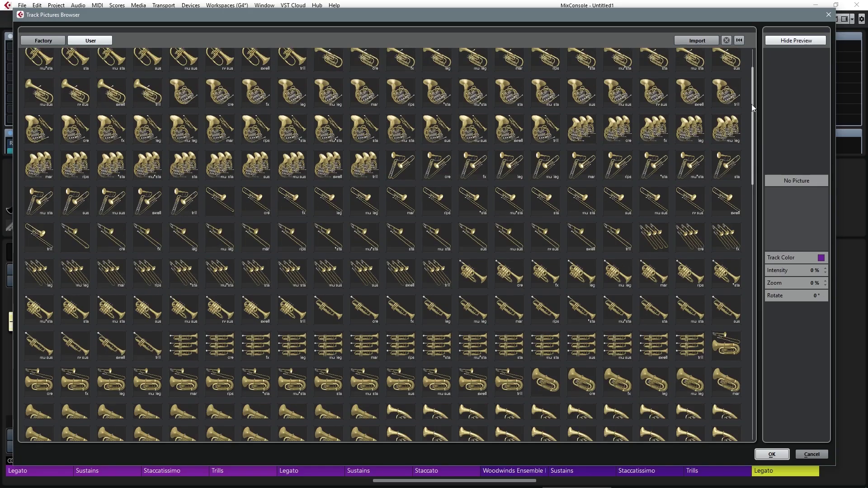
{"action": "left_click_drag", "start_coordinate": [752, 104], "coordinate": [762, 226]}
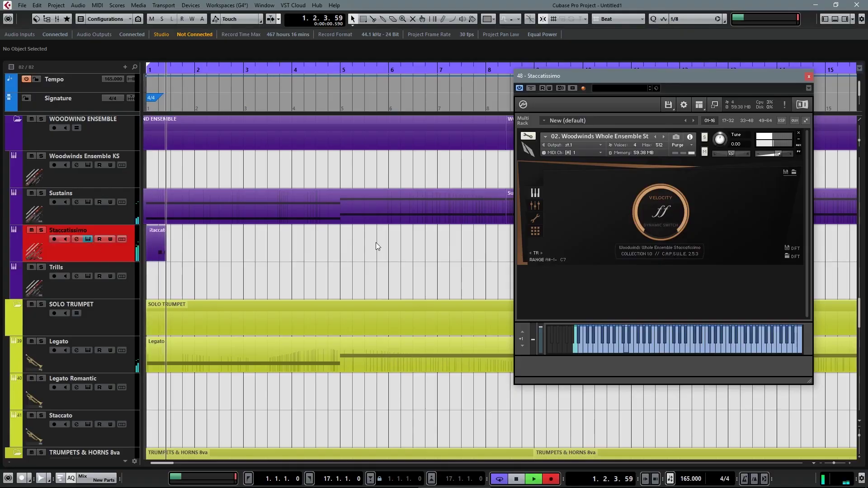